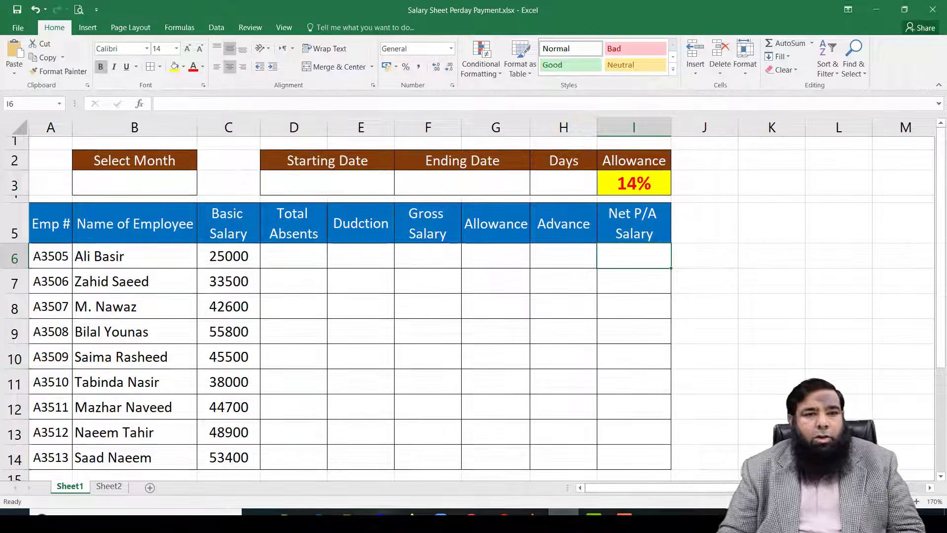
Step: Add a new worksheet after Sheet1 and enter January in its cell B2
{"action": "left_click", "coordinate": [142, 183]}
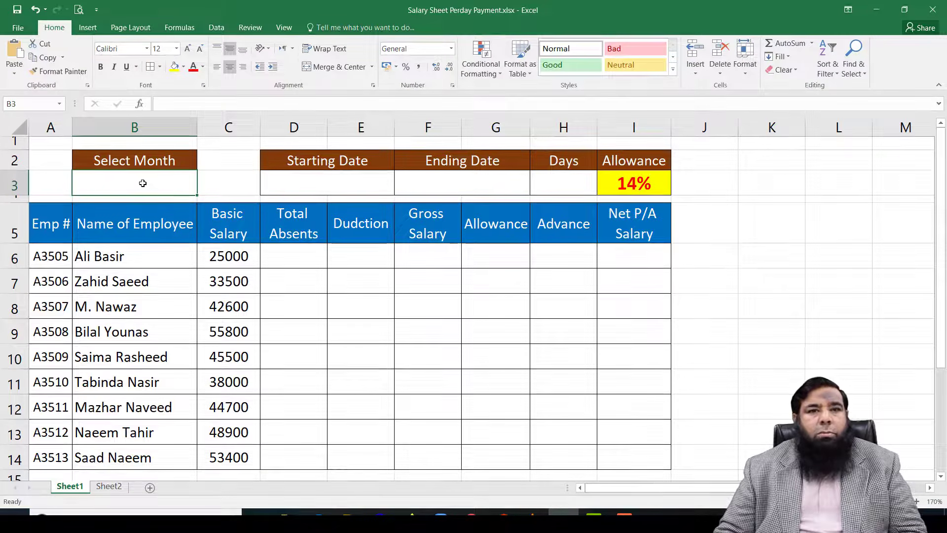
{"action": "left_click", "coordinate": [150, 488]}
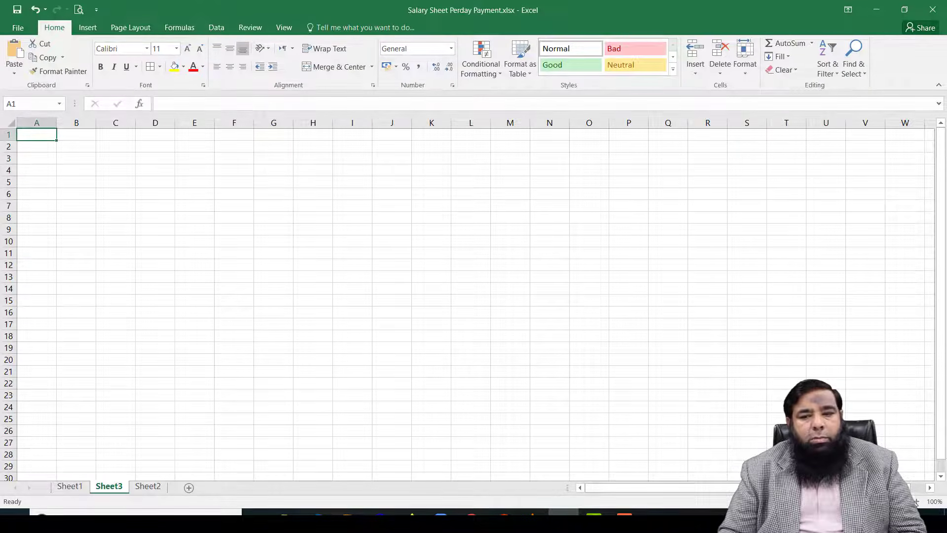
{"action": "left_click", "coordinate": [916, 502]}
{"action": "left_click", "coordinate": [916, 502]}
{"action": "left_click", "coordinate": [916, 502]}
{"action": "left_click", "coordinate": [916, 502]}
{"action": "left_click", "coordinate": [916, 502]}
{"action": "left_click", "coordinate": [916, 502]}
{"action": "left_click", "coordinate": [916, 502]}
{"action": "left_click", "coordinate": [174, 184]}
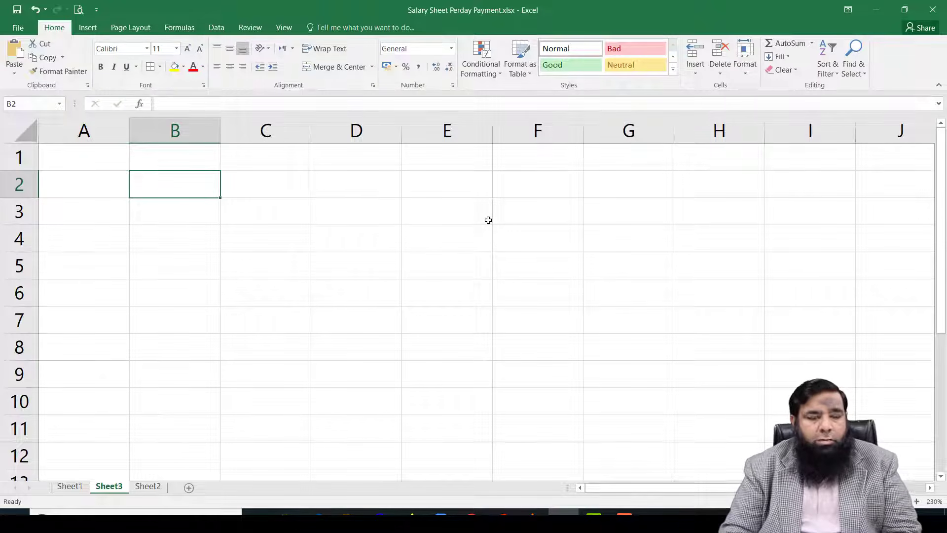
{"action": "type", "text": "January"}
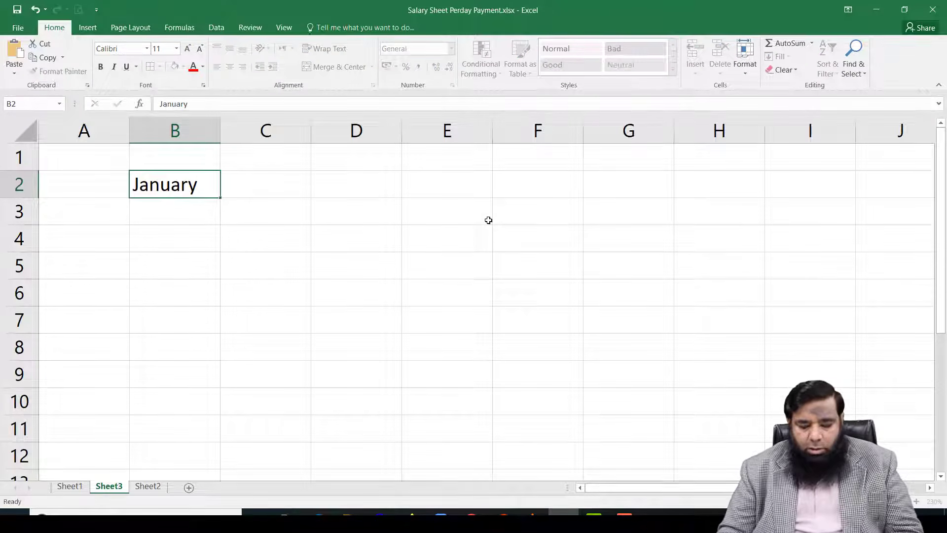
{"action": "key", "text": "Return"}
Step: Fill the month series down from January in B2 to December in B13
{"action": "left_click", "coordinate": [166, 182]}
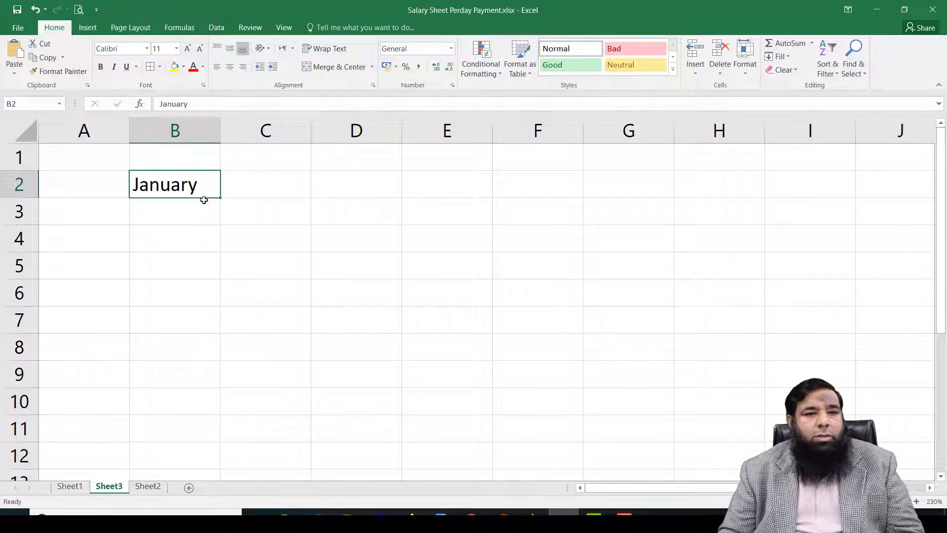
{"action": "left_click_drag", "start_coordinate": [216, 200], "coordinate": [194, 458]}
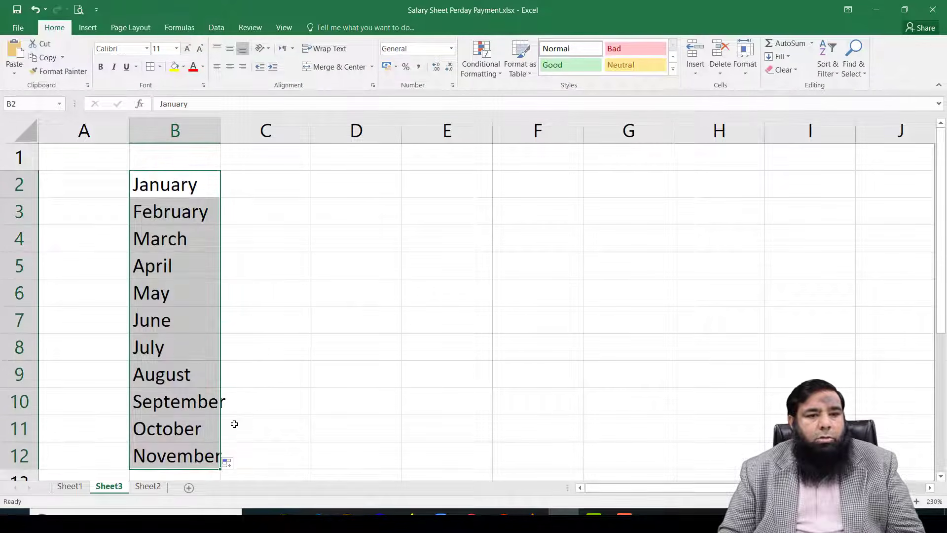
{"action": "scroll", "coordinate": [234, 422], "scroll_direction": "down", "scroll_amount": 1}
{"action": "left_click_drag", "start_coordinate": [221, 388], "coordinate": [228, 416]}
{"action": "scroll", "coordinate": [238, 404], "scroll_direction": "up", "scroll_amount": 1}
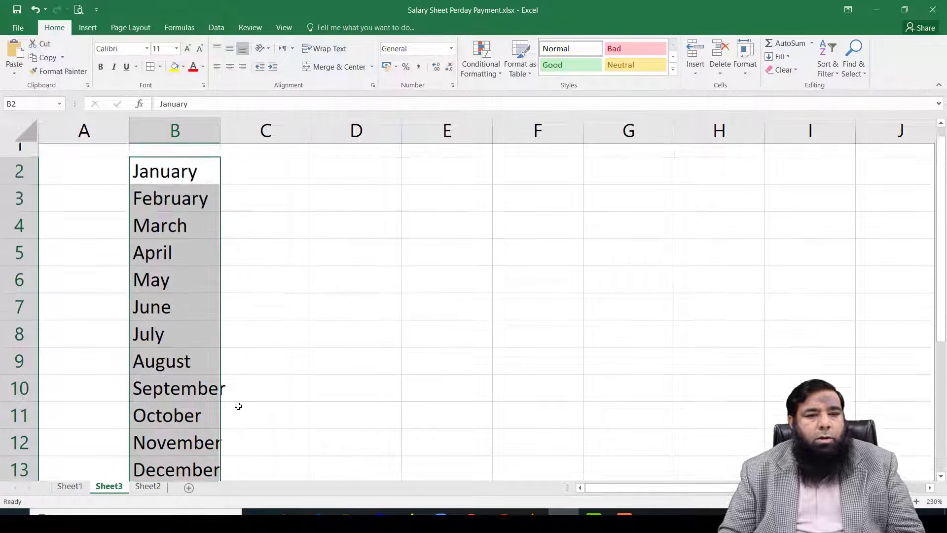
{"action": "scroll", "coordinate": [252, 400], "scroll_direction": "down", "scroll_amount": 1}
{"action": "left_click", "coordinate": [266, 395]}
{"action": "scroll", "coordinate": [233, 427], "scroll_direction": "up", "scroll_amount": 1}
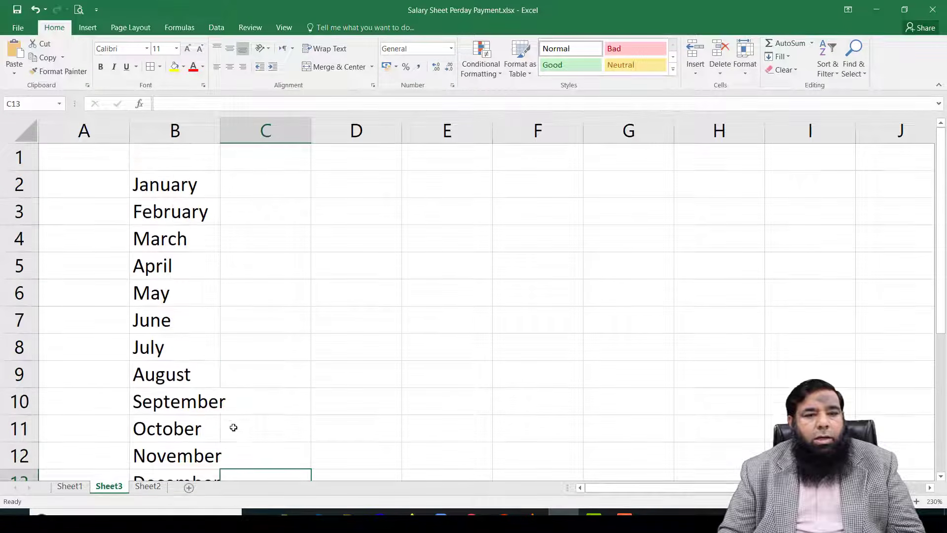
Step: Return to Sheet1 and start a data validation rule for the Select Month cell B3 that allows a List
{"action": "left_click", "coordinate": [72, 488]}
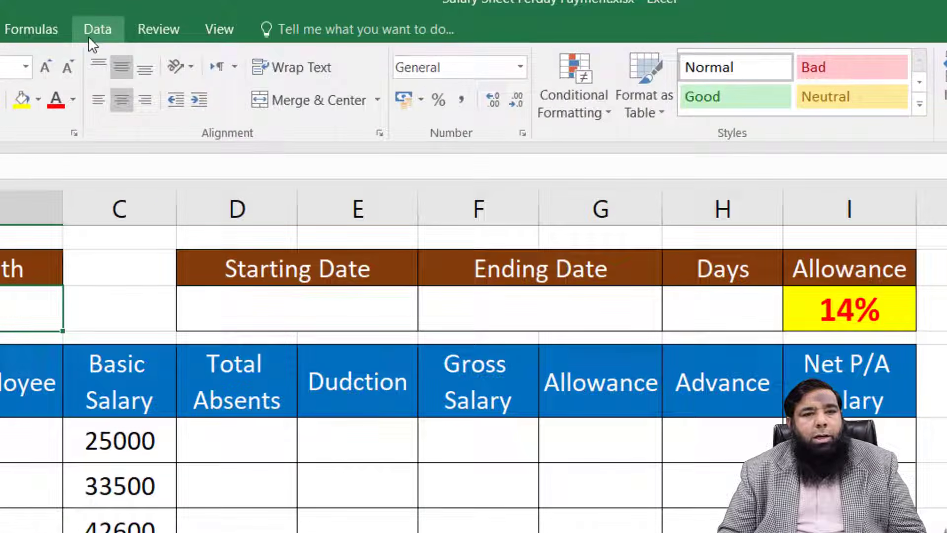
{"action": "left_click", "coordinate": [89, 39]}
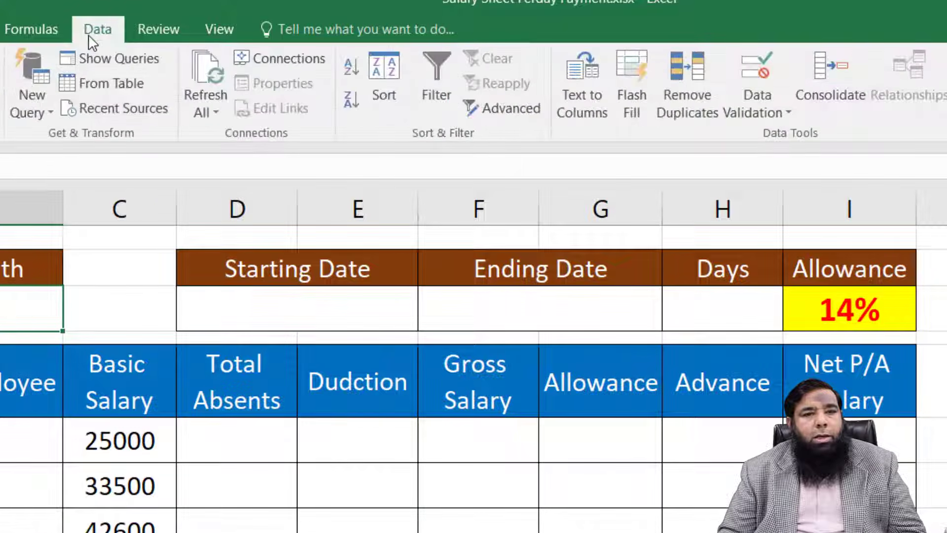
{"action": "left_click", "coordinate": [771, 117]}
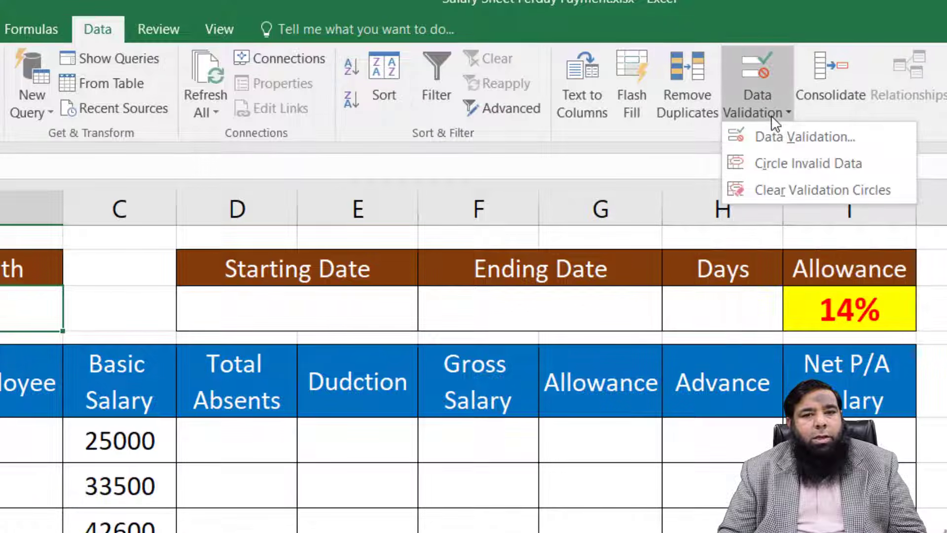
{"action": "left_click", "coordinate": [878, 135]}
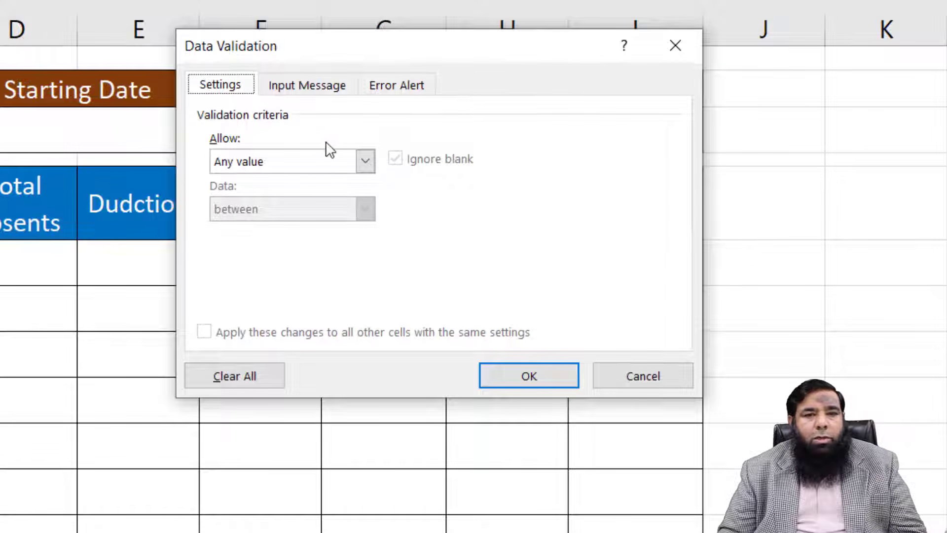
{"action": "left_click", "coordinate": [367, 161]}
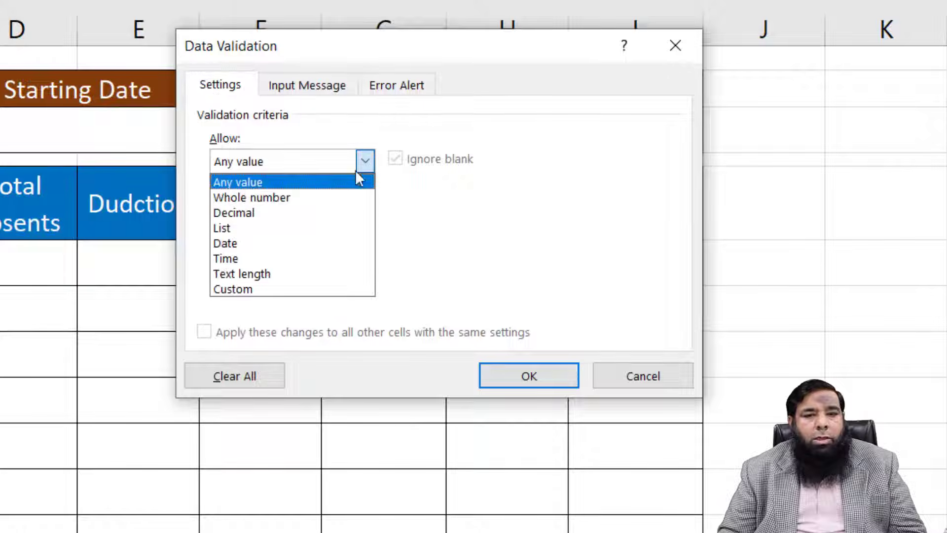
{"action": "left_click", "coordinate": [322, 230]}
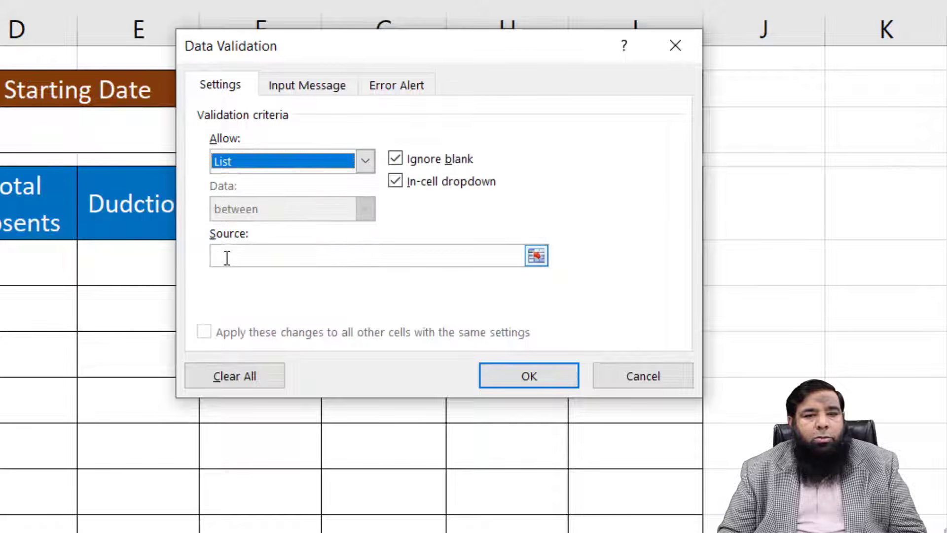
Step: Set the validation list's source to the month names in =Sheet3!$B$2:$B$13 and apply the rule
{"action": "left_click", "coordinate": [537, 256]}
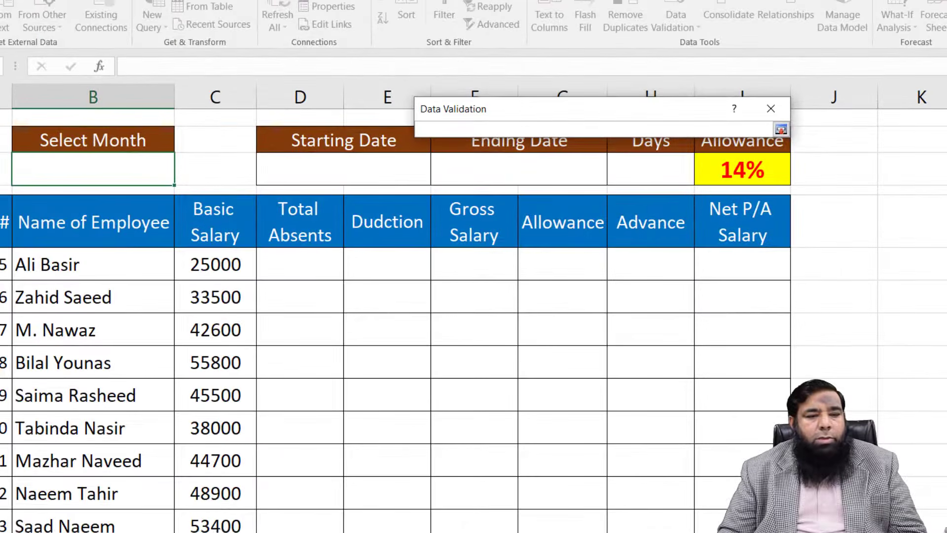
{"action": "left_click", "coordinate": [94, 531]}
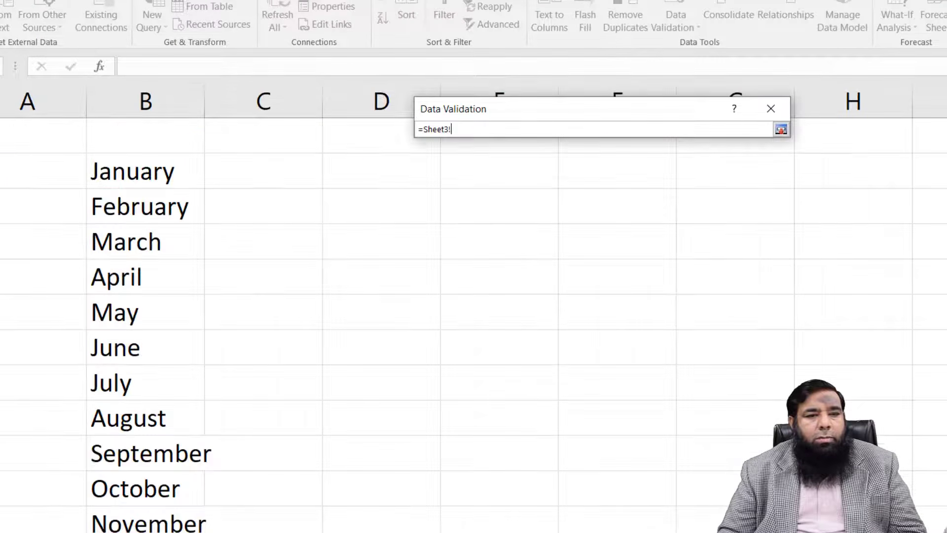
{"action": "left_click_drag", "start_coordinate": [163, 175], "coordinate": [165, 532]}
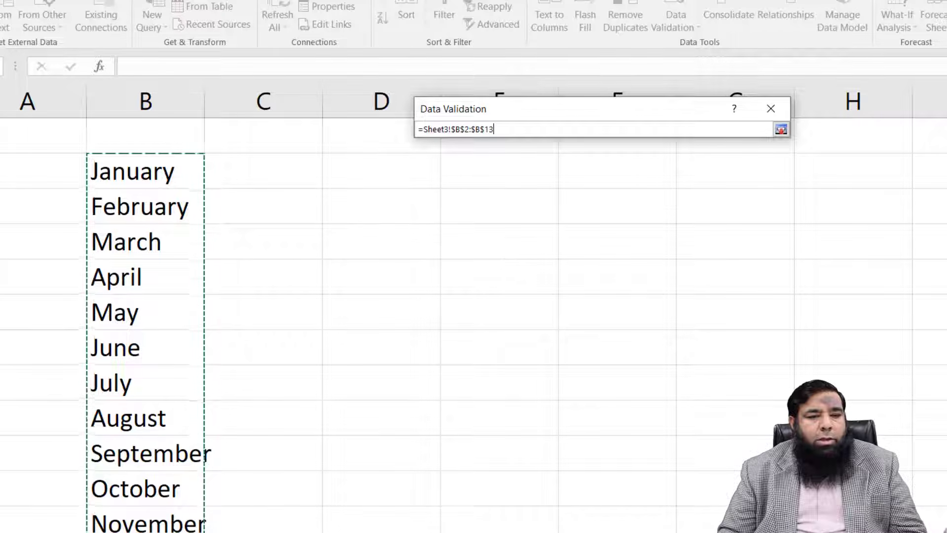
{"action": "scroll", "coordinate": [178, 483], "scroll_direction": "down", "scroll_amount": 1}
{"action": "scroll", "coordinate": [174, 482], "scroll_direction": "up", "scroll_amount": 1}
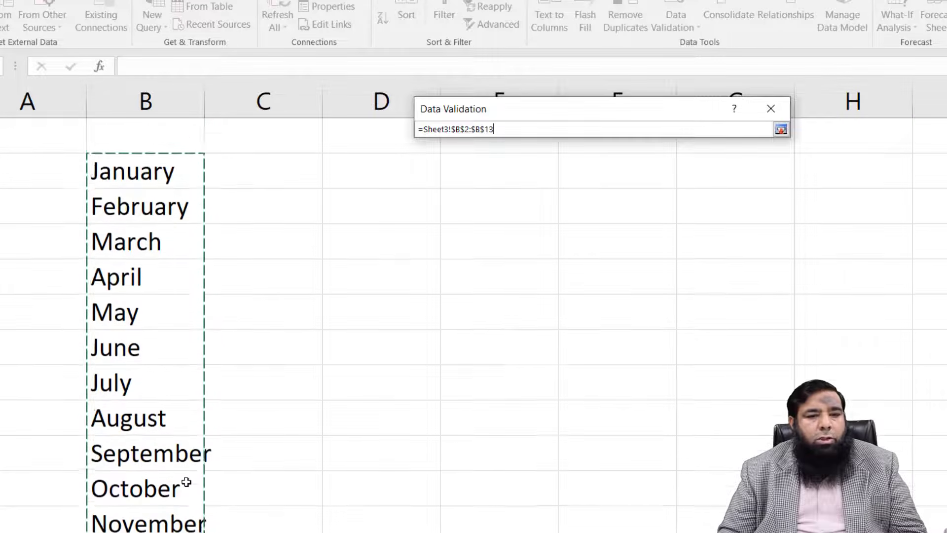
{"action": "left_click", "coordinate": [780, 132]}
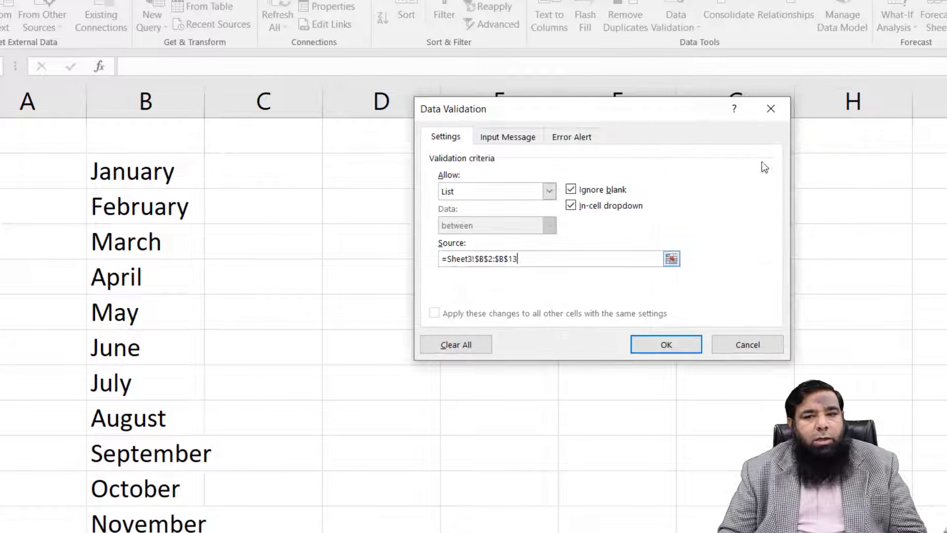
{"action": "left_click", "coordinate": [659, 348]}
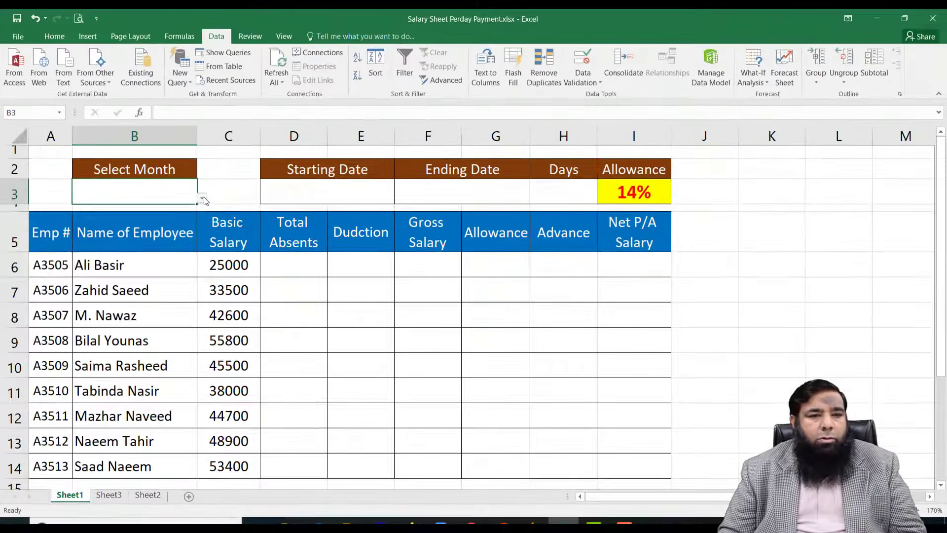
Step: Try the Select Month drop-down list in B3 with January, and leave February selected after browsing the months
{"action": "left_click", "coordinate": [203, 198]}
{"action": "left_click", "coordinate": [170, 215]}
{"action": "left_click", "coordinate": [202, 199]}
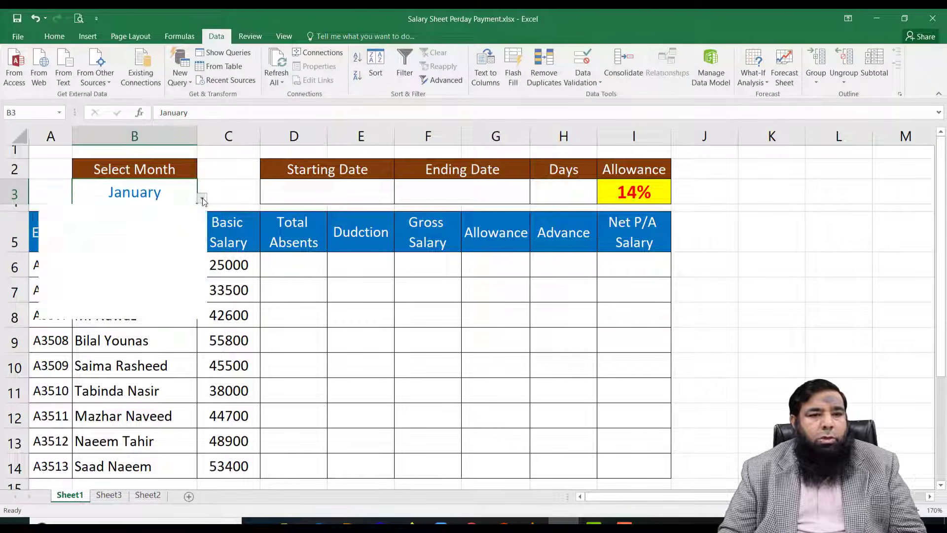
{"action": "left_click", "coordinate": [174, 225]}
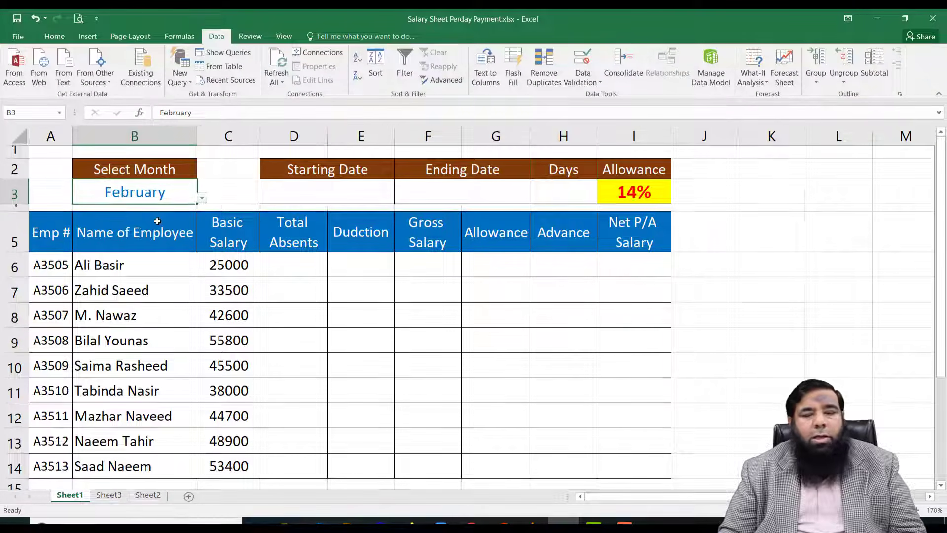
{"action": "left_click", "coordinate": [202, 198]}
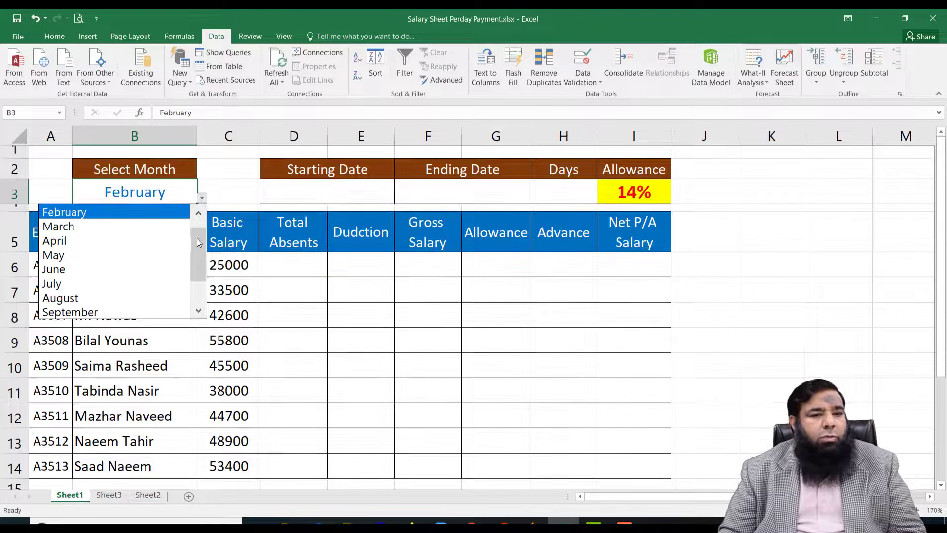
{"action": "scroll", "coordinate": [203, 246], "scroll_direction": "down", "scroll_amount": 1}
{"action": "scroll", "coordinate": [205, 232], "scroll_direction": "up", "scroll_amount": 1}
{"action": "left_click", "coordinate": [172, 189]}
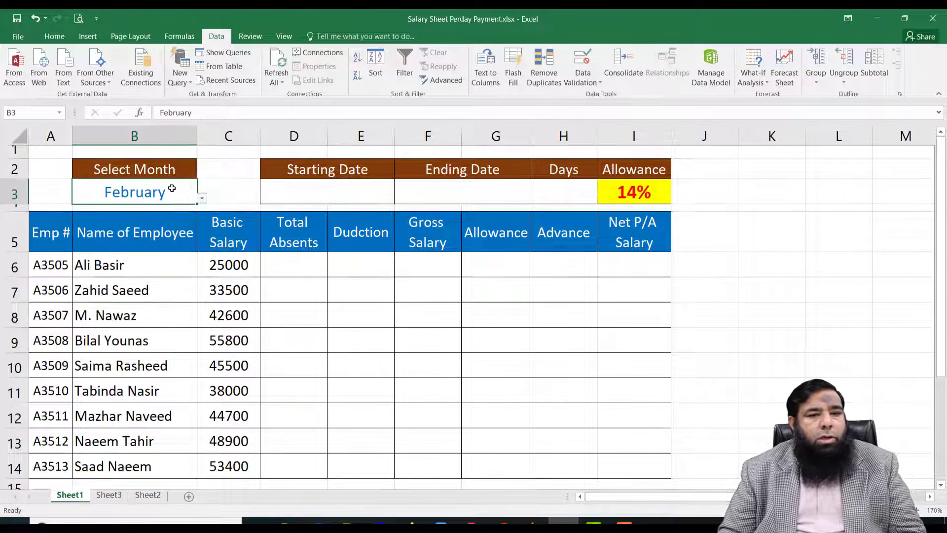
Step: Enter the formula =DATEVALUE("1"&B3) in the merged cell under Starting Date
{"action": "left_click", "coordinate": [307, 195]}
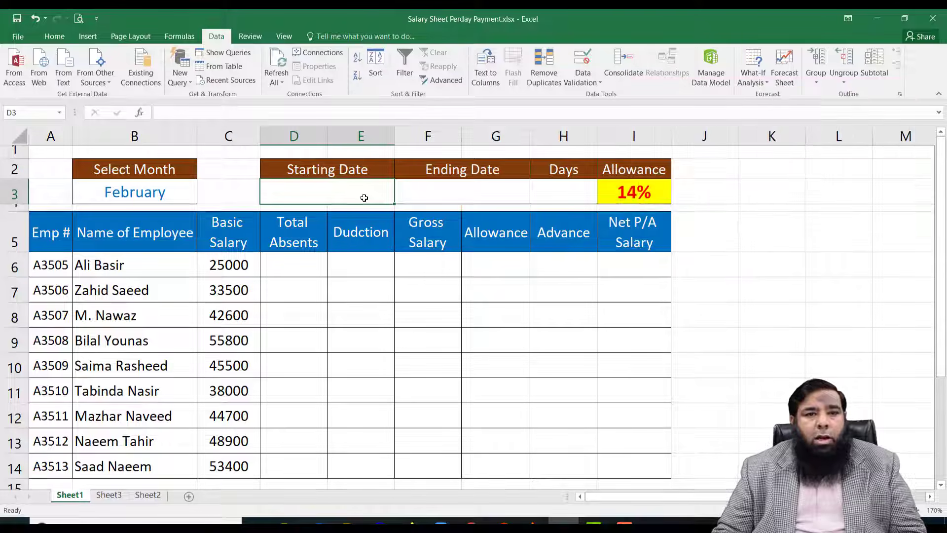
{"action": "type", "text": "="}
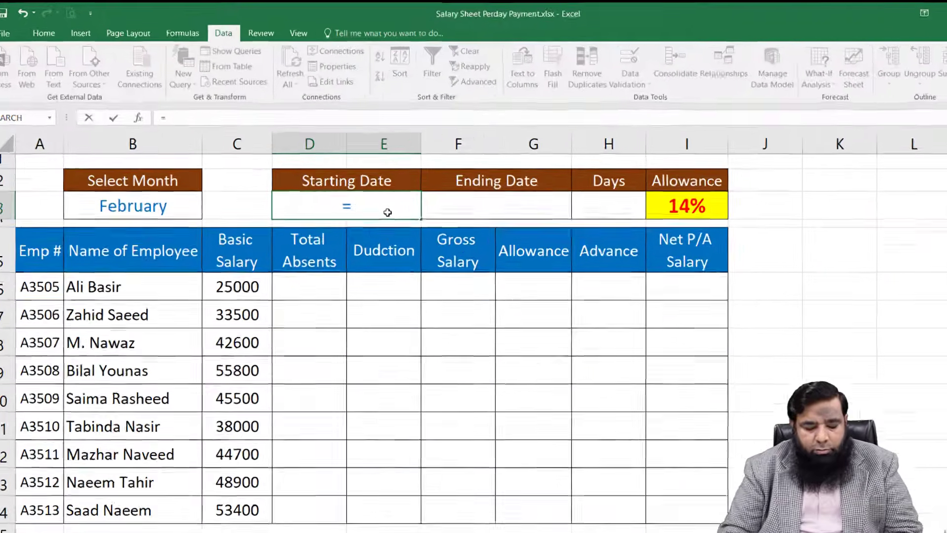
{"action": "type", "text": "date"}
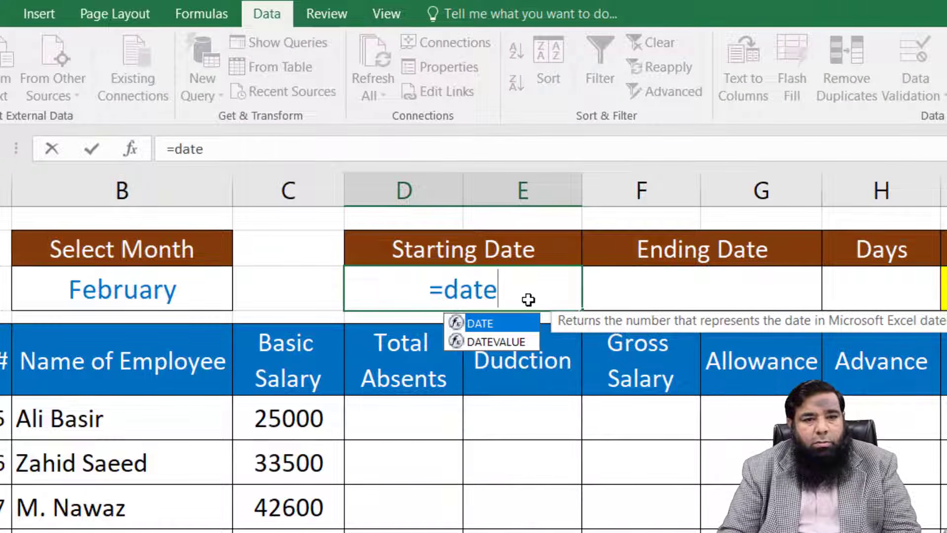
{"action": "type", "text": "value"}
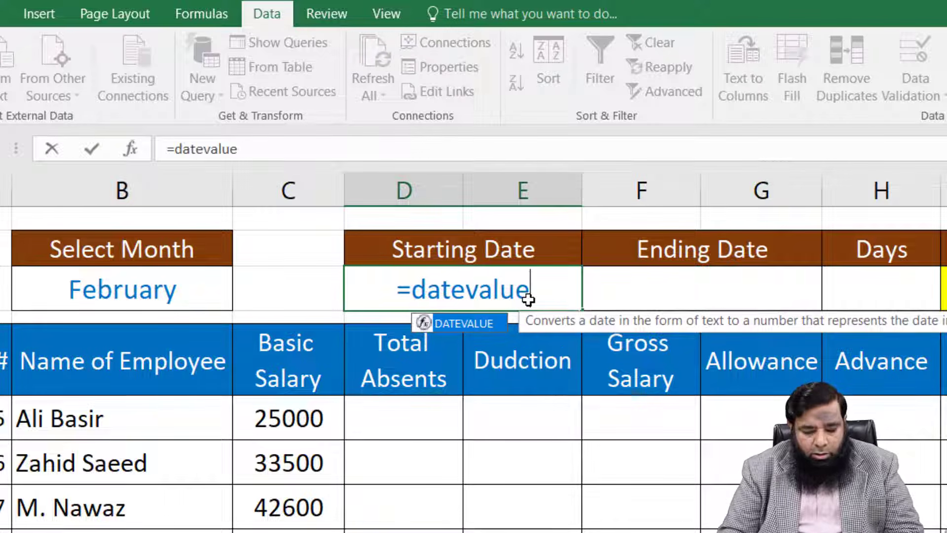
{"action": "type", "text": "(\""}
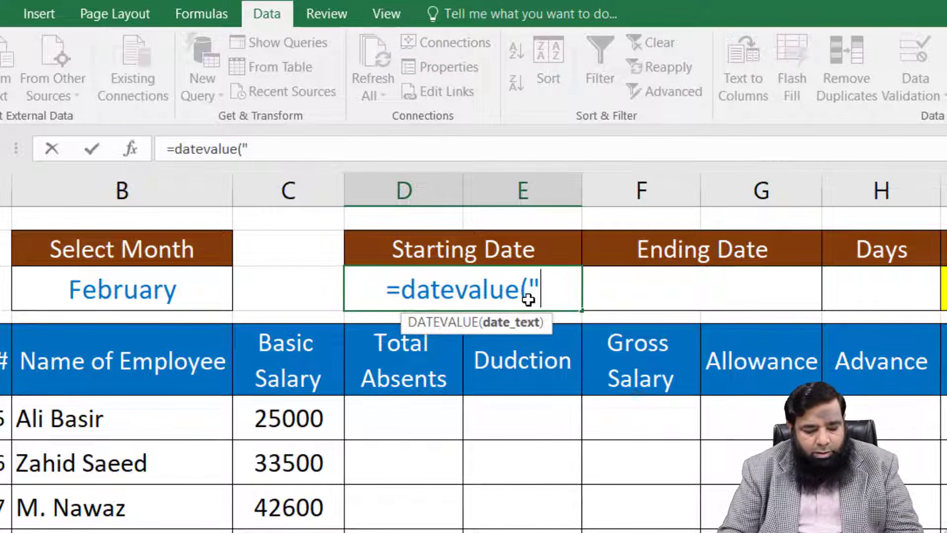
{"action": "type", "text": "1\""}
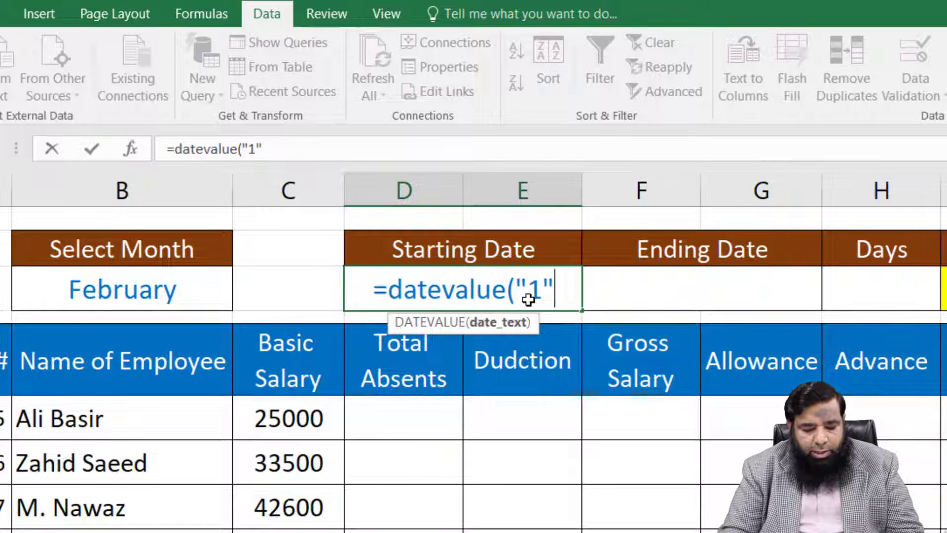
{"action": "type", "text": "&"}
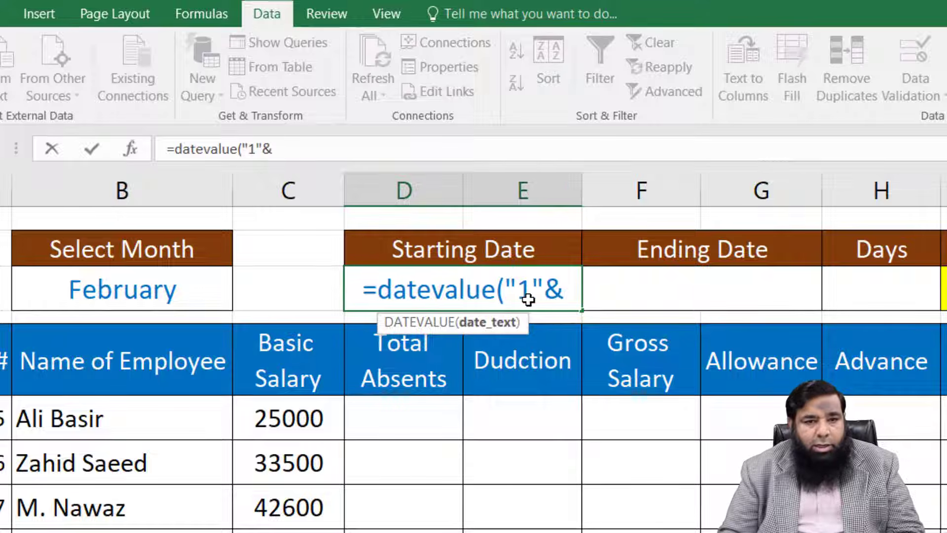
{"action": "left_click", "coordinate": [121, 293]}
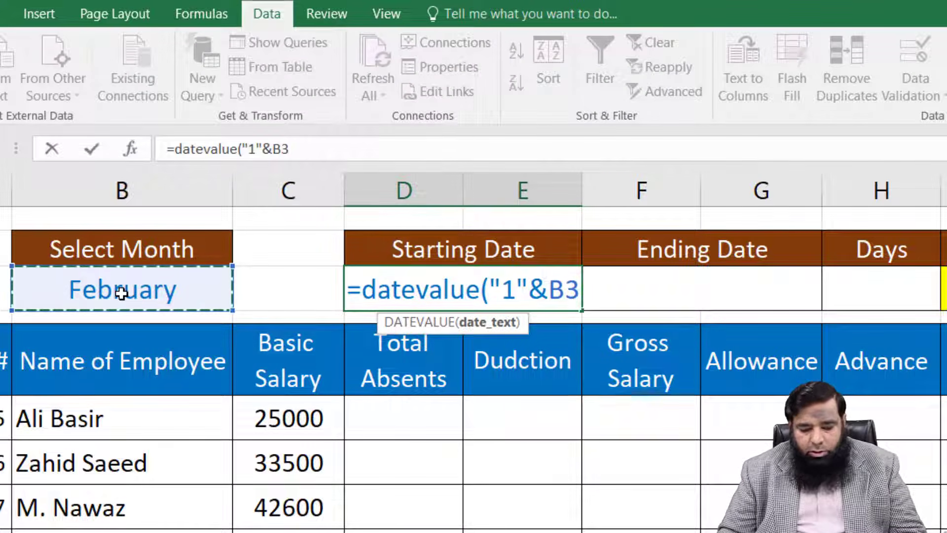
{"action": "key", "text": "Return"}
Step: Format the Starting Date cell as a Short Date
{"action": "left_click", "coordinate": [399, 292]}
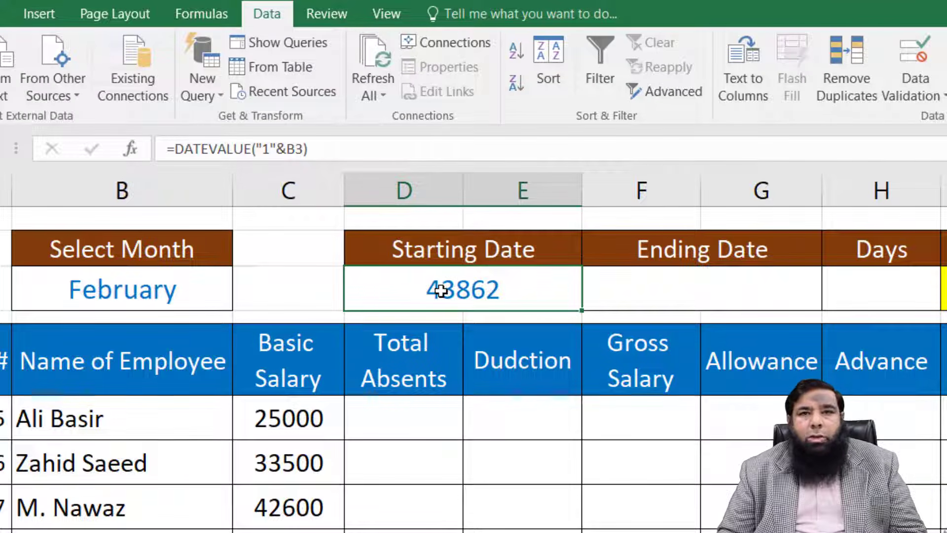
{"action": "left_click", "coordinate": [6, 6]}
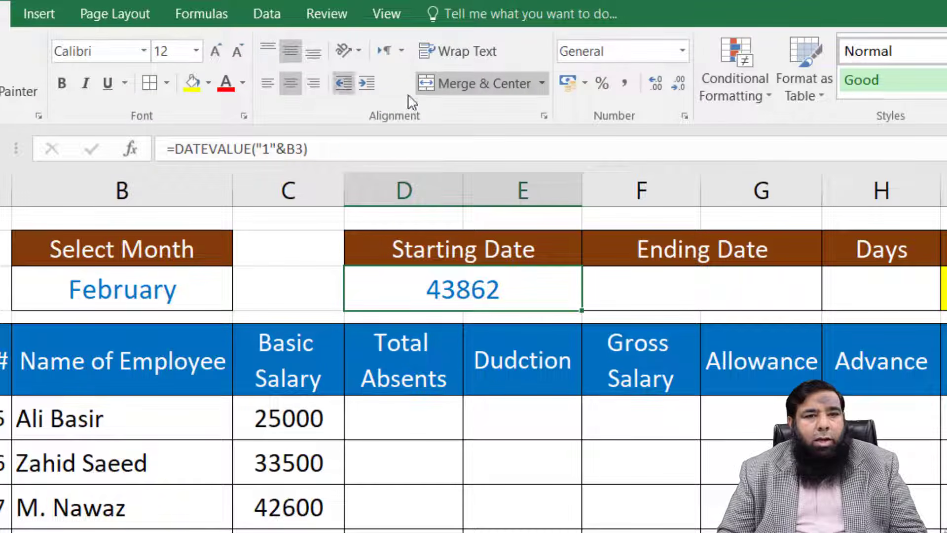
{"action": "left_click", "coordinate": [682, 52]}
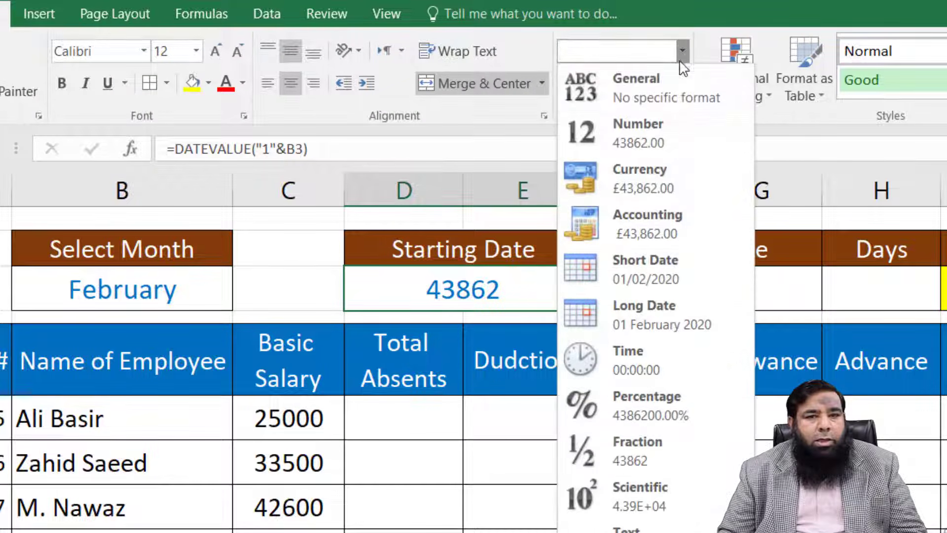
{"action": "left_click", "coordinate": [656, 262]}
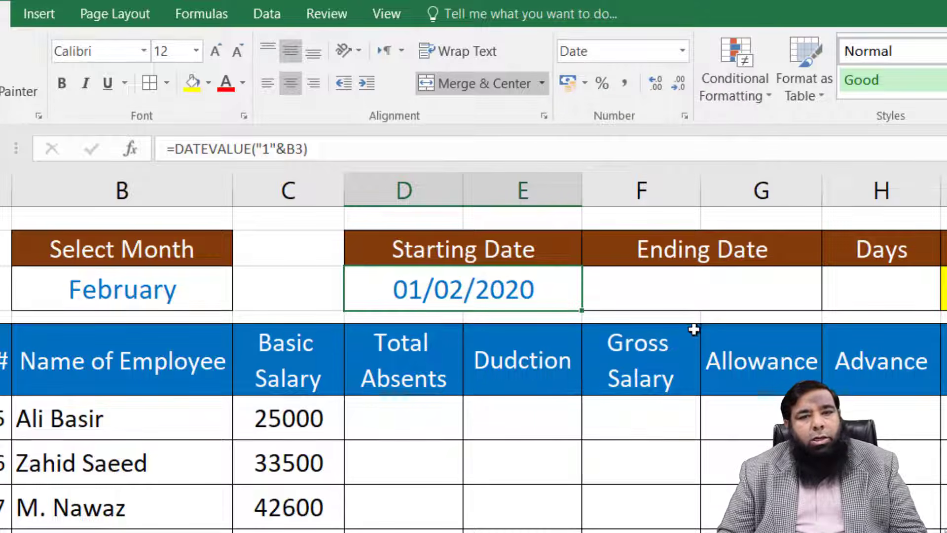
Step: Enter the formula =EOMONTH(D3,0) in the merged cell under Ending Date
{"action": "left_click", "coordinate": [697, 290]}
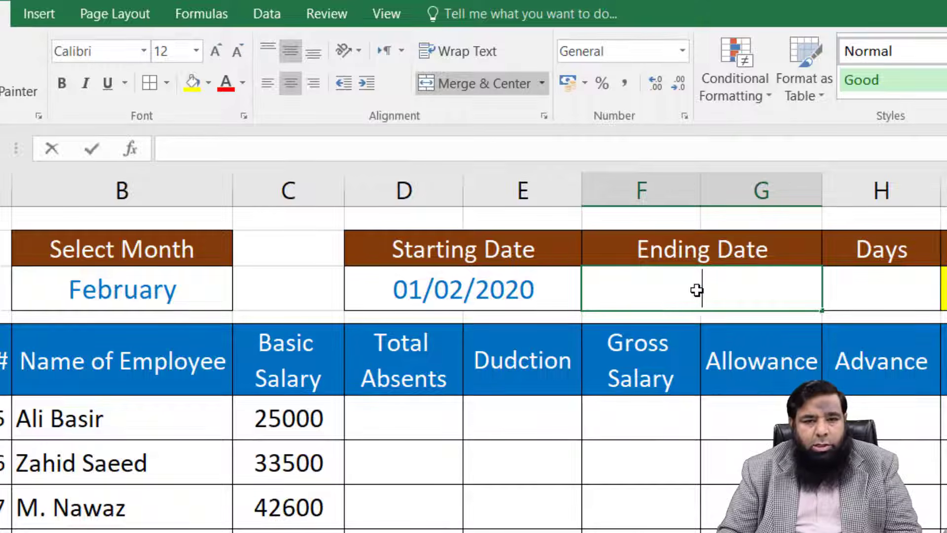
{"action": "type", "text": "="}
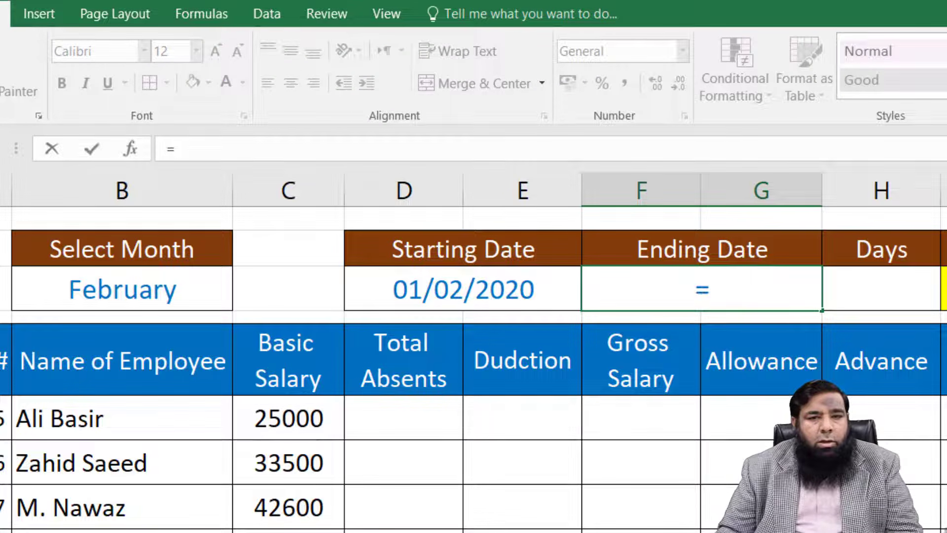
{"action": "type", "text": "eom"}
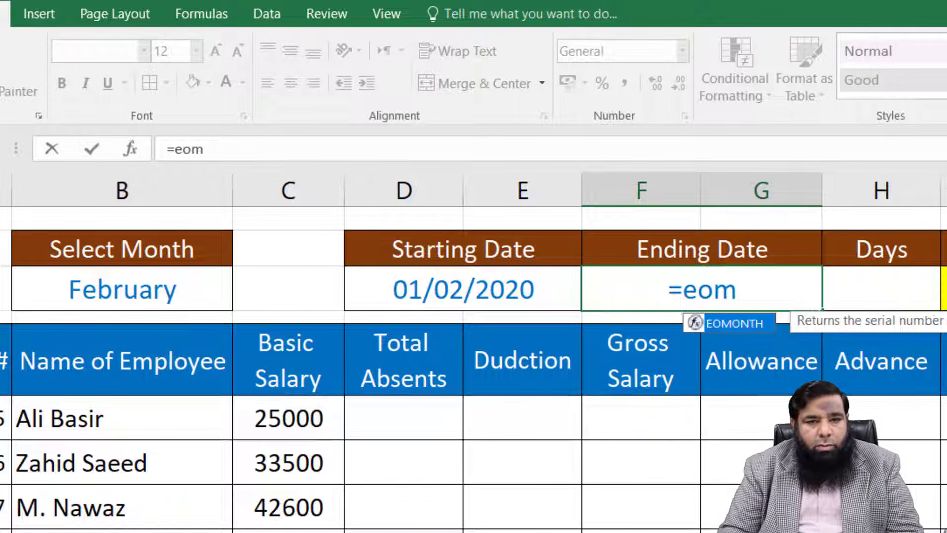
{"action": "type", "text": "onth"}
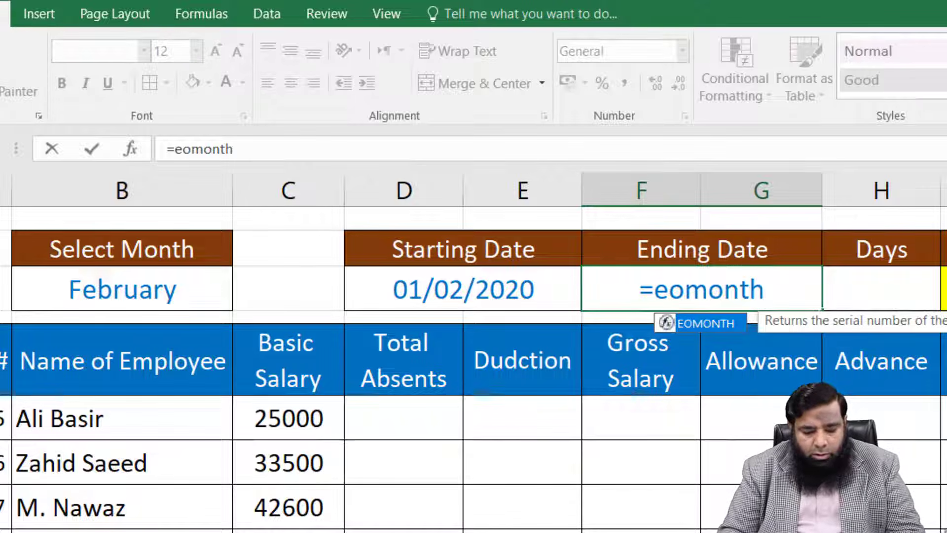
{"action": "type", "text": "("}
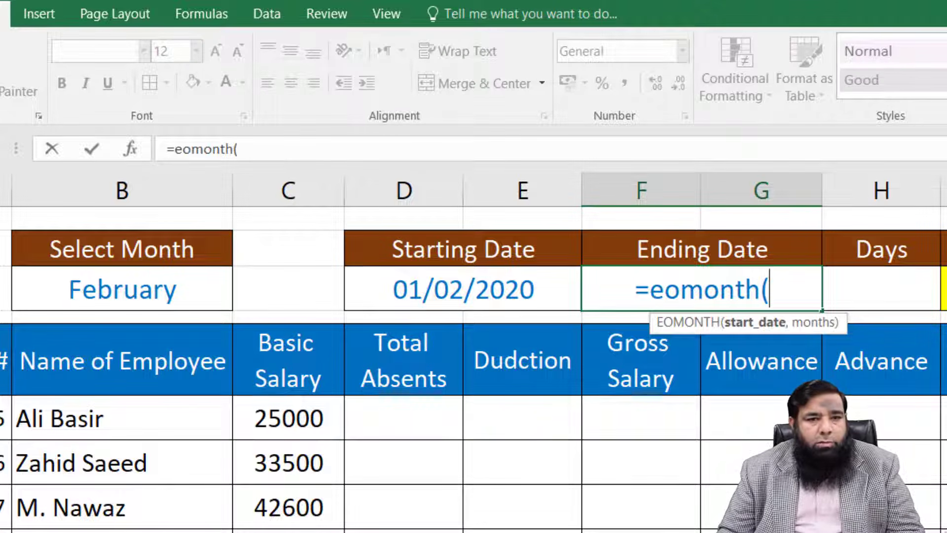
{"action": "left_click", "coordinate": [448, 295]}
{"action": "type", "text": ","}
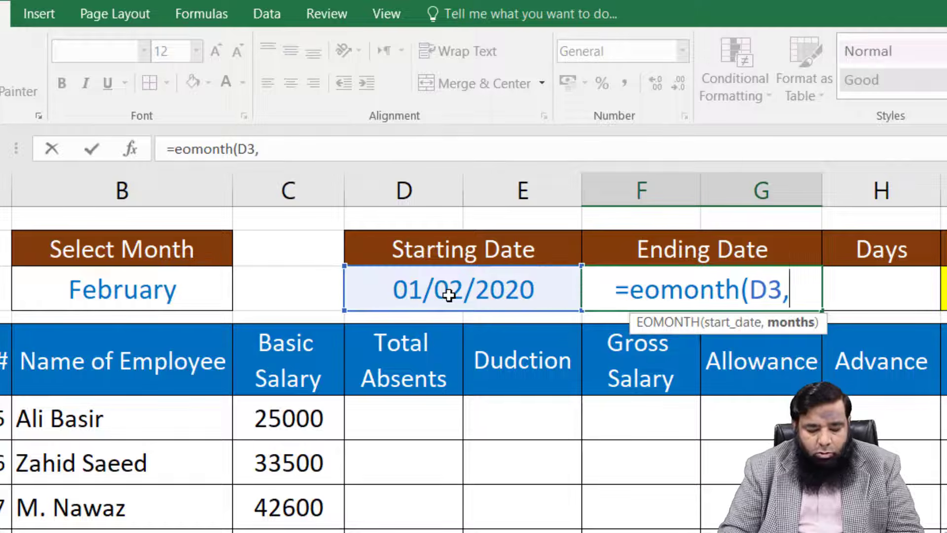
{"action": "type", "text": "0)"}
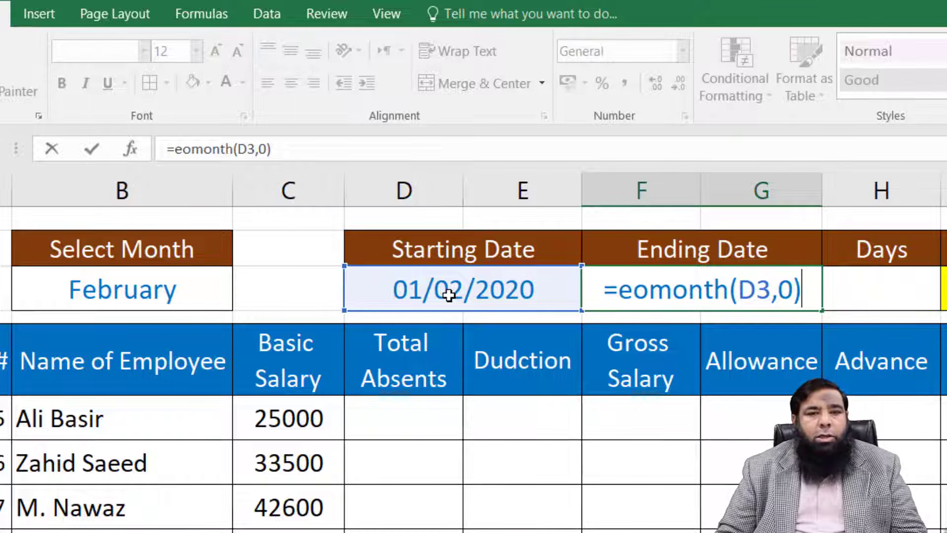
{"action": "key", "text": "Return"}
Step: Format the Ending Date cell as a Short Date
{"action": "left_click", "coordinate": [633, 289]}
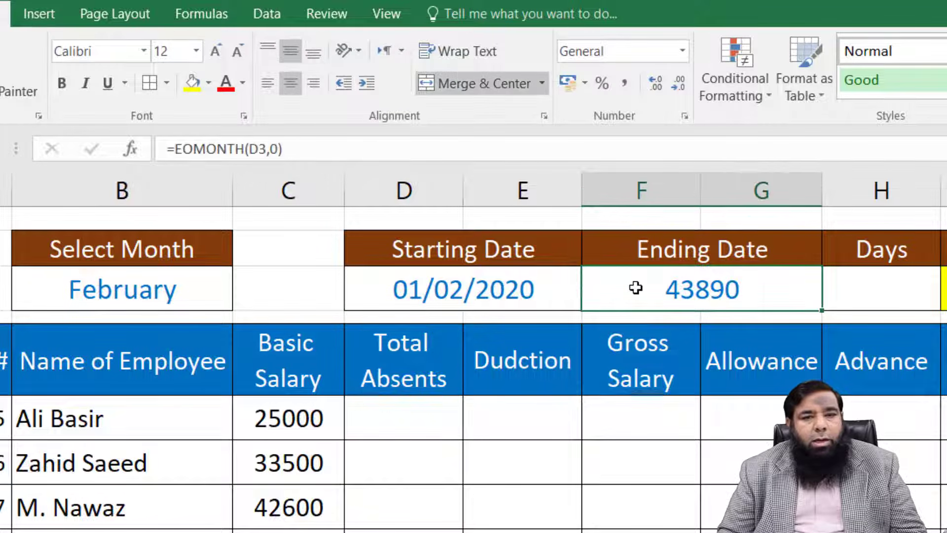
{"action": "left_click", "coordinate": [681, 50]}
{"action": "left_click", "coordinate": [635, 266]}
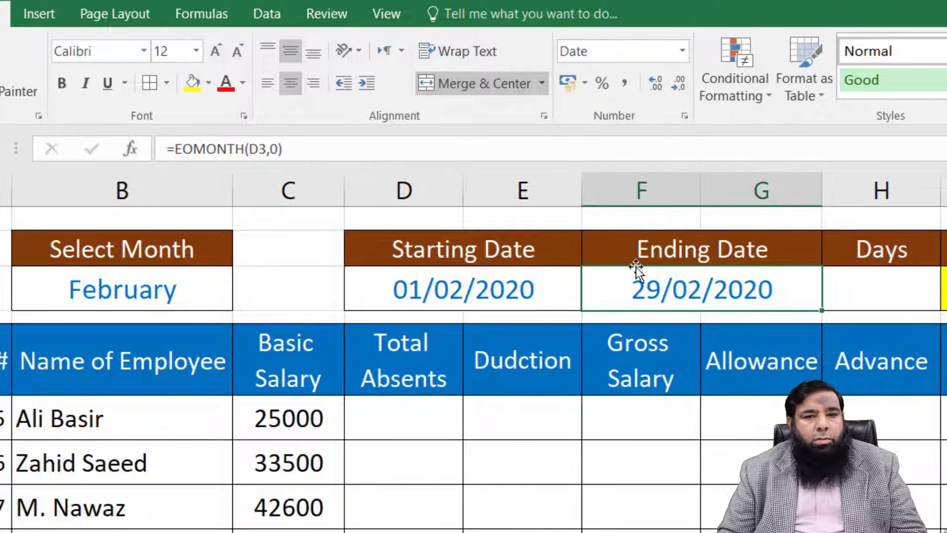
Step: Enter the formula =DAY(F3) in the Days cell H3 and centre its content horizontally
{"action": "left_click", "coordinate": [863, 294]}
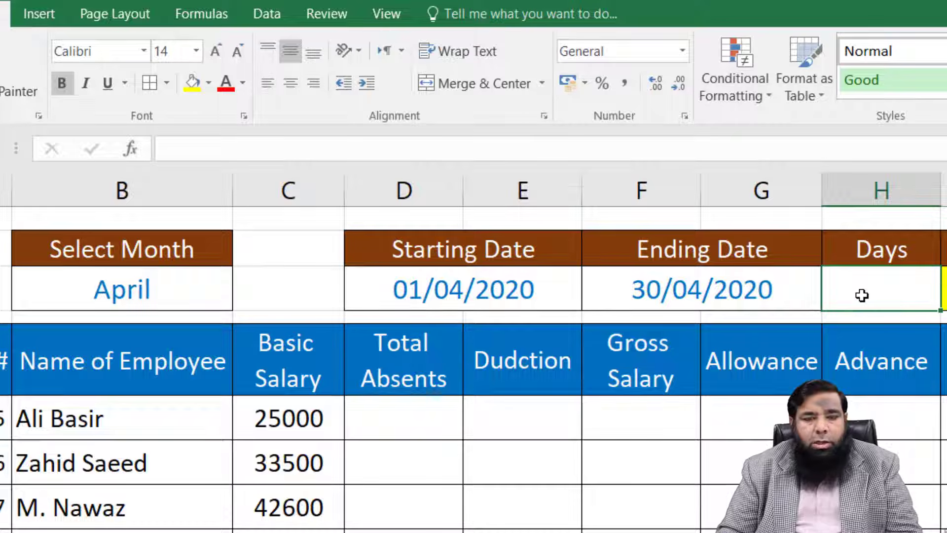
{"action": "type", "text": "="}
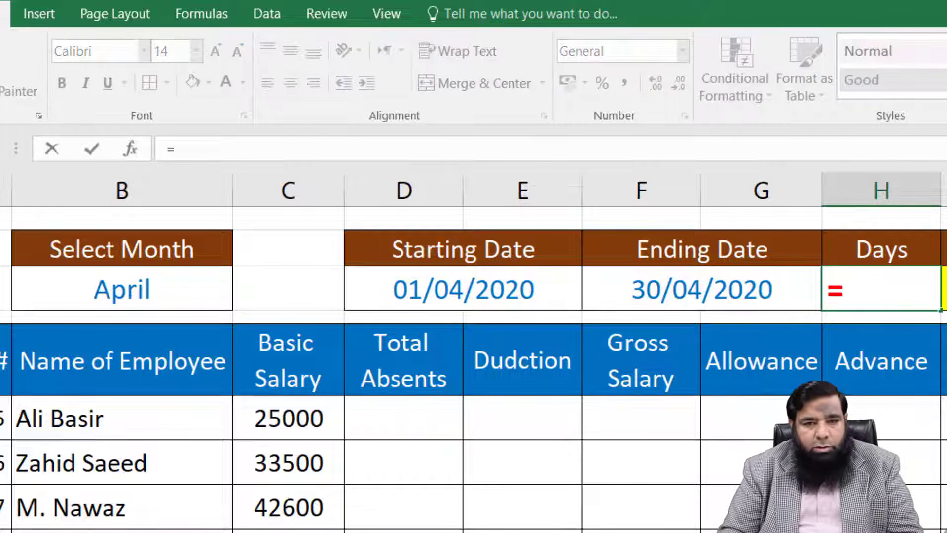
{"action": "type", "text": "day"}
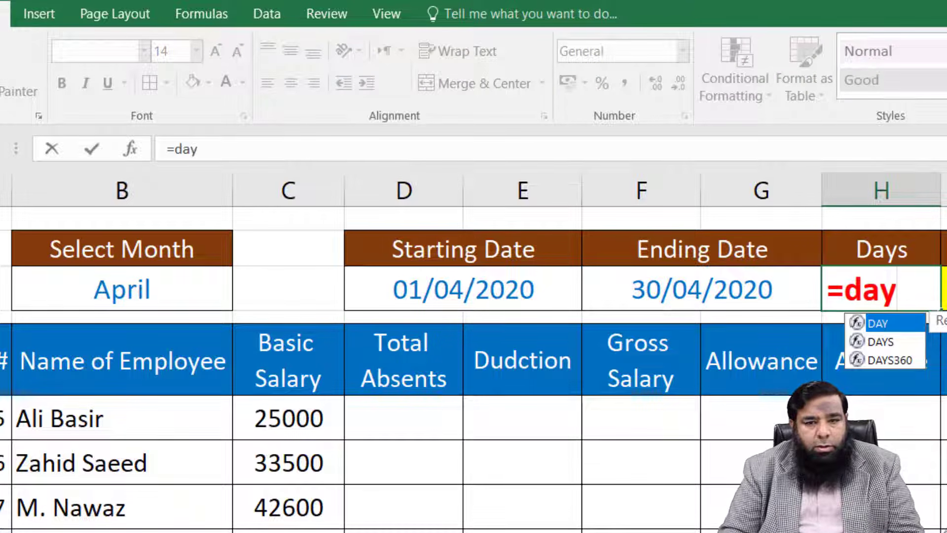
{"action": "type", "text": "("}
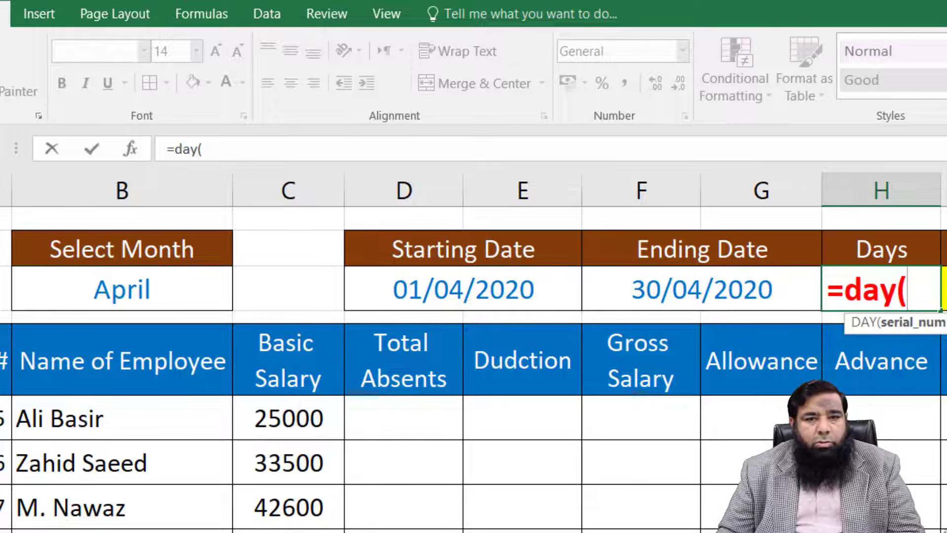
{"action": "left_click", "coordinate": [717, 290]}
{"action": "type", "text": ")"}
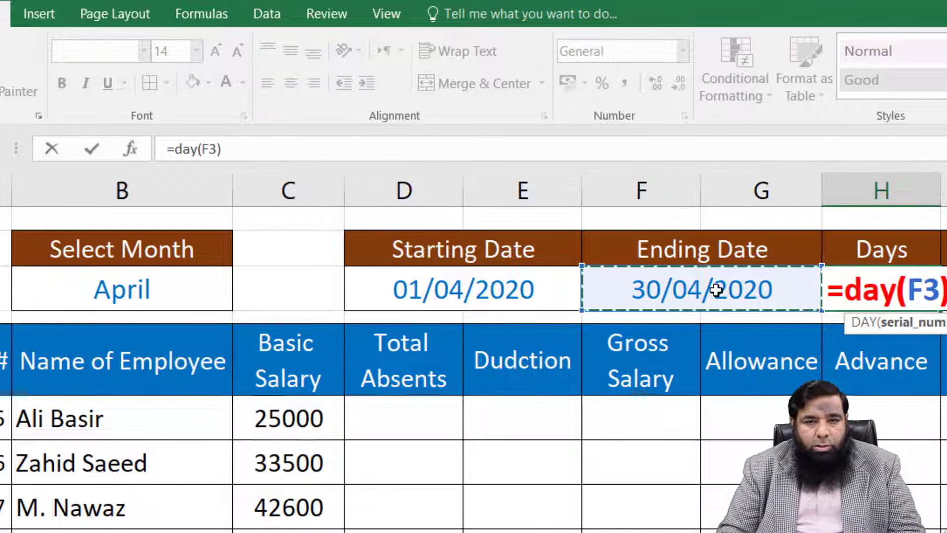
{"action": "key", "text": "Return"}
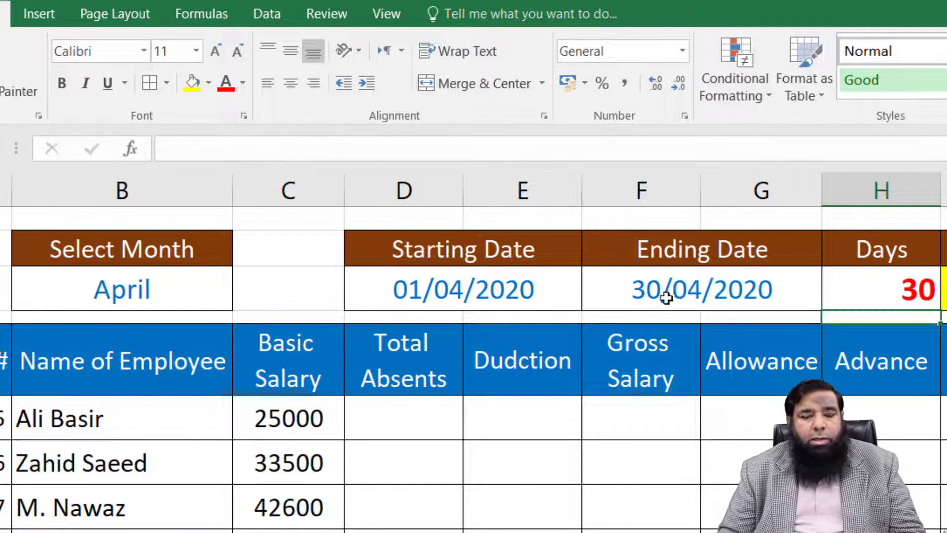
{"action": "left_click", "coordinate": [895, 286]}
{"action": "left_click", "coordinate": [295, 88]}
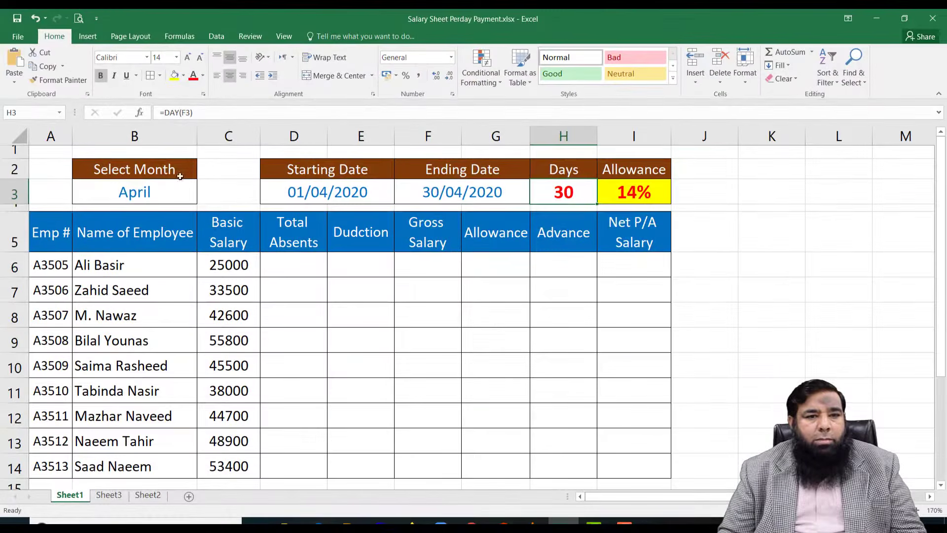
Step: Test the Select Month drop-down in B3 with February and March, and leave June selected
{"action": "left_click", "coordinate": [199, 295]}
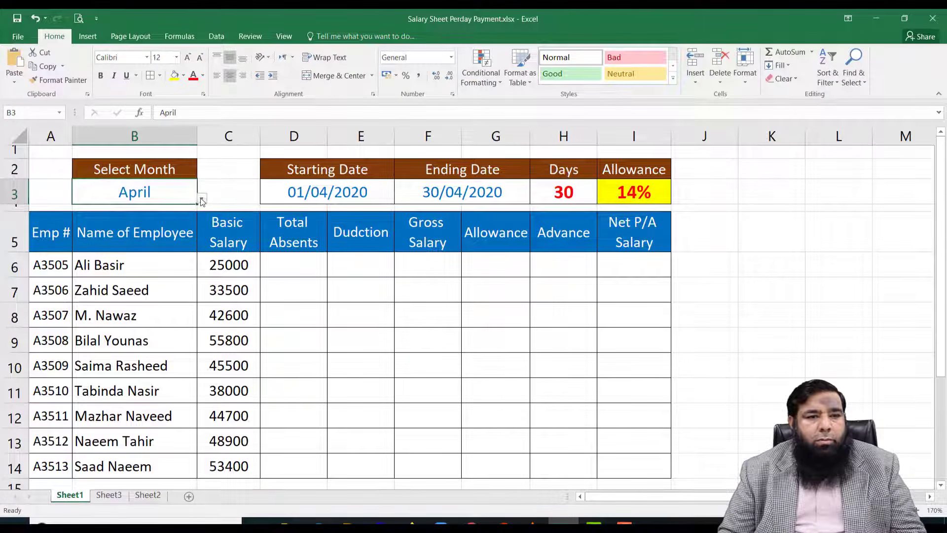
{"action": "left_click", "coordinate": [202, 198]}
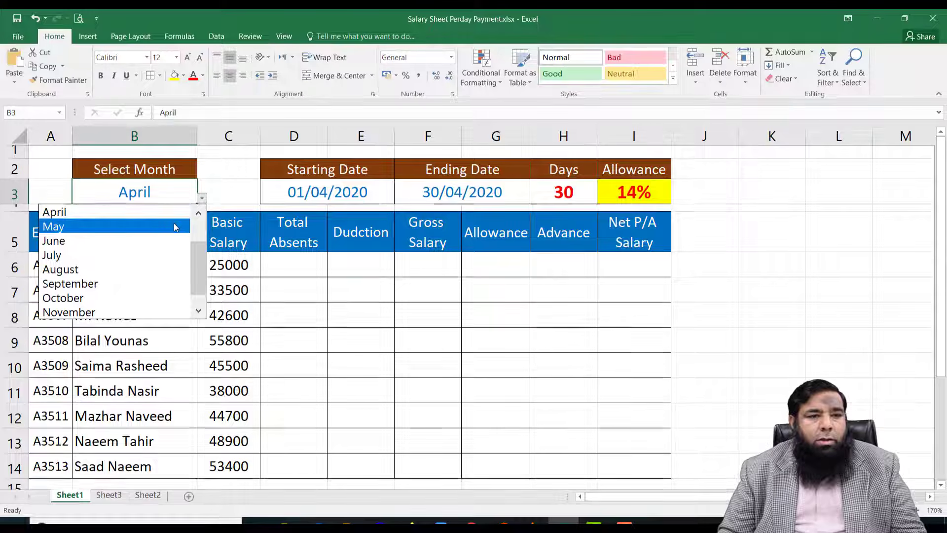
{"action": "left_click", "coordinate": [199, 213]}
{"action": "left_click", "coordinate": [198, 213]}
{"action": "left_click", "coordinate": [176, 215]}
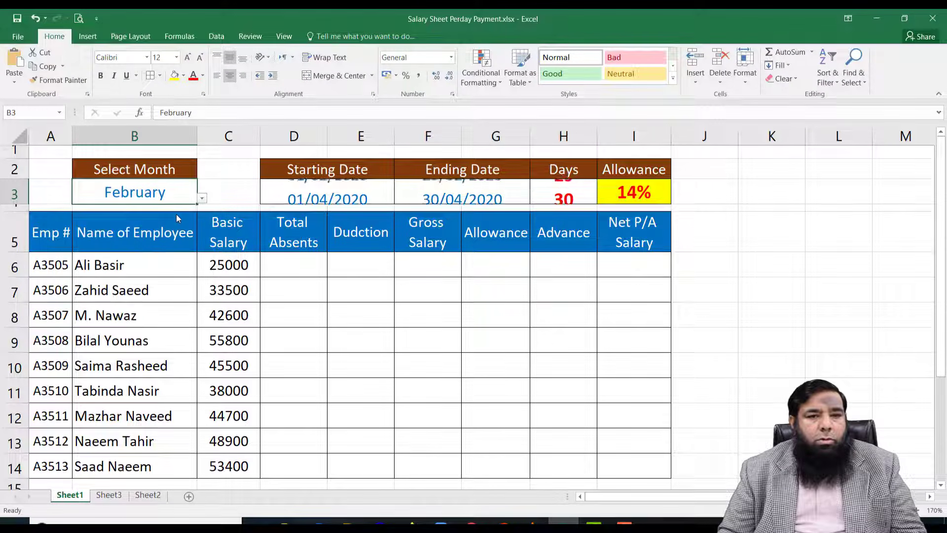
{"action": "left_click", "coordinate": [202, 199]}
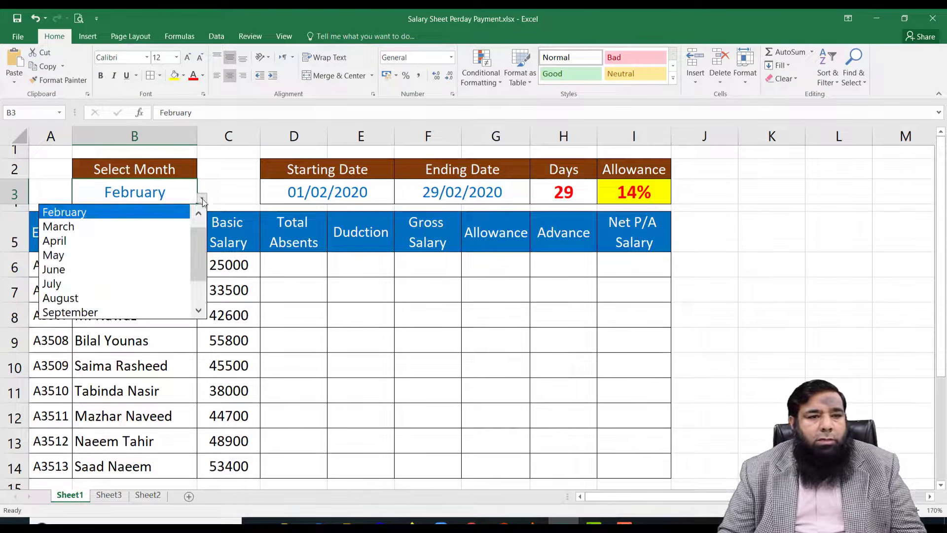
{"action": "left_click", "coordinate": [168, 227]}
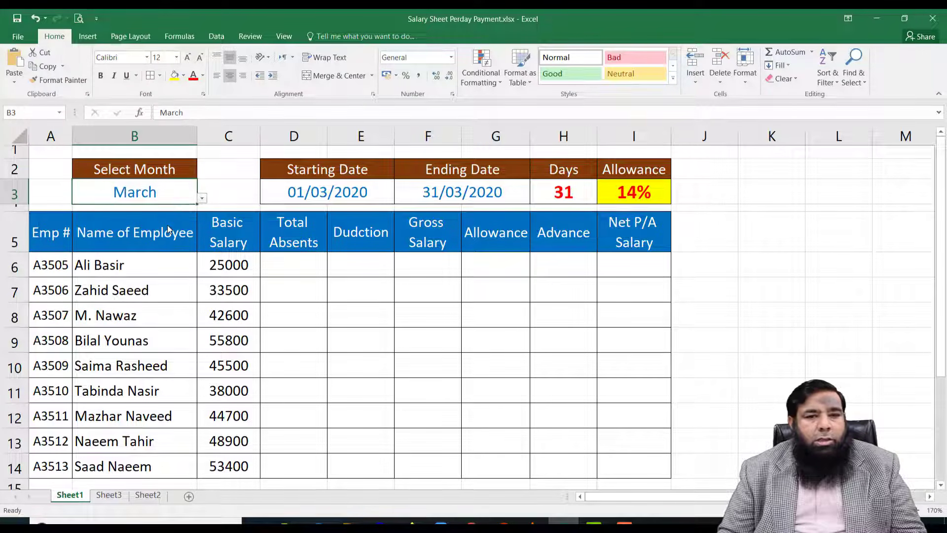
{"action": "left_click", "coordinate": [202, 199]}
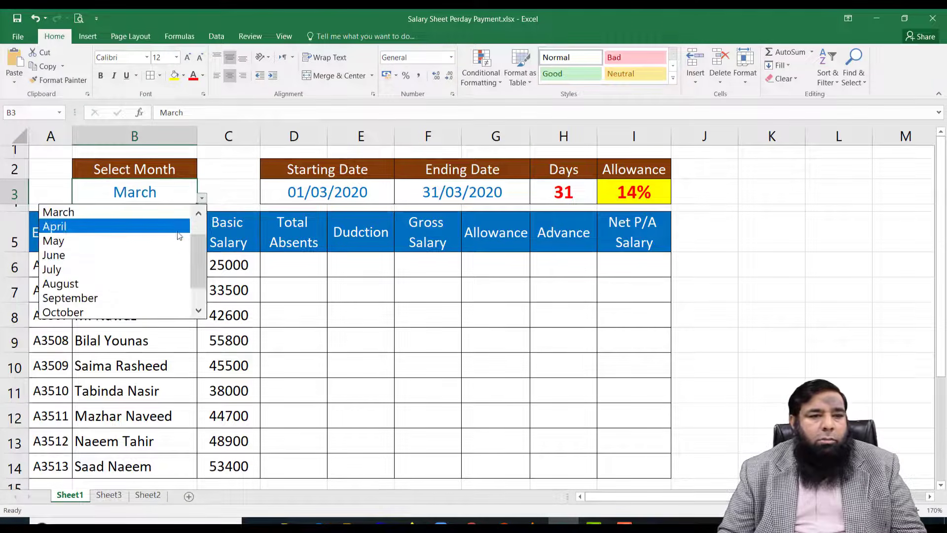
{"action": "left_click", "coordinate": [173, 257]}
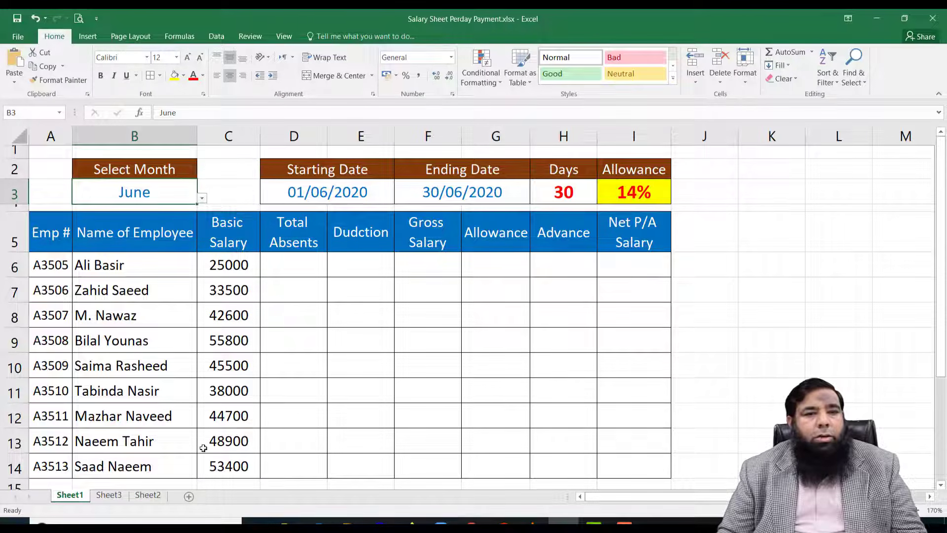
Step: Enter the Total Absents as 1 in D6, 3 in D7, 5 in D9 and 3 in D11, leaving D8 and D10 blank
{"action": "left_click", "coordinate": [288, 269]}
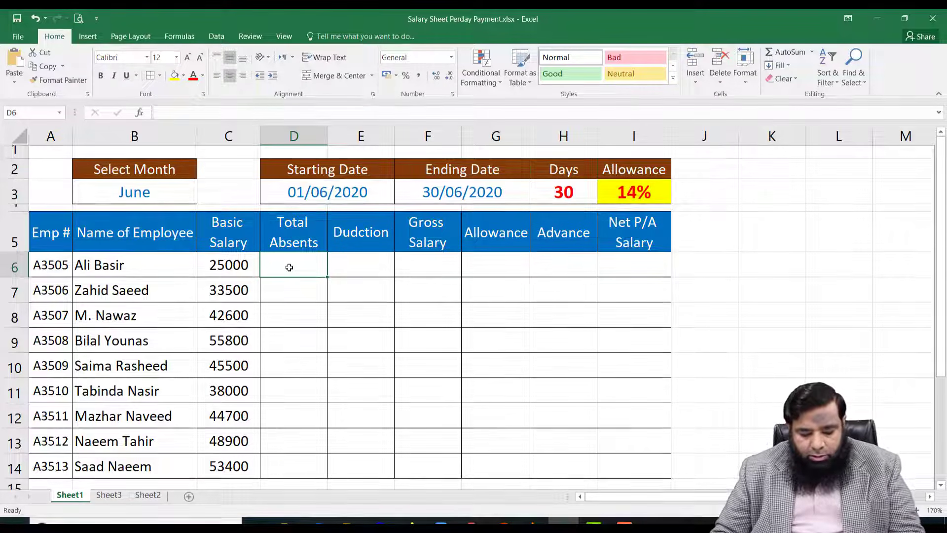
{"action": "type", "text": "1"}
{"action": "key", "text": "Return"}
{"action": "type", "text": "3"}
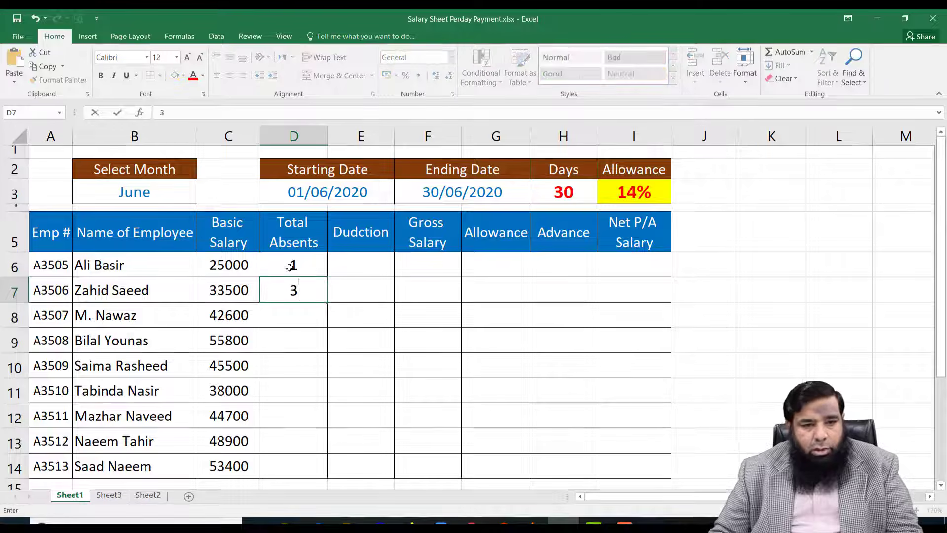
{"action": "key", "text": "Return"}
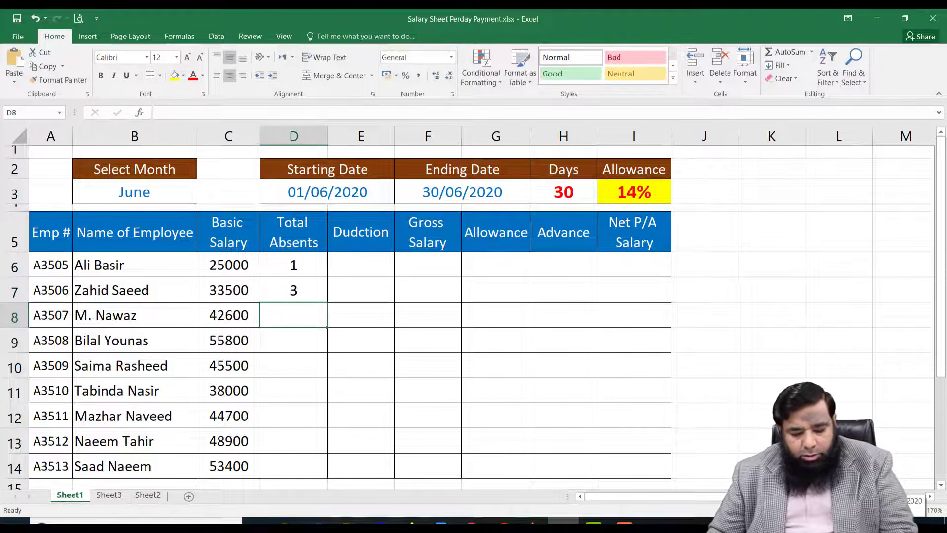
{"action": "key", "text": "Down"}
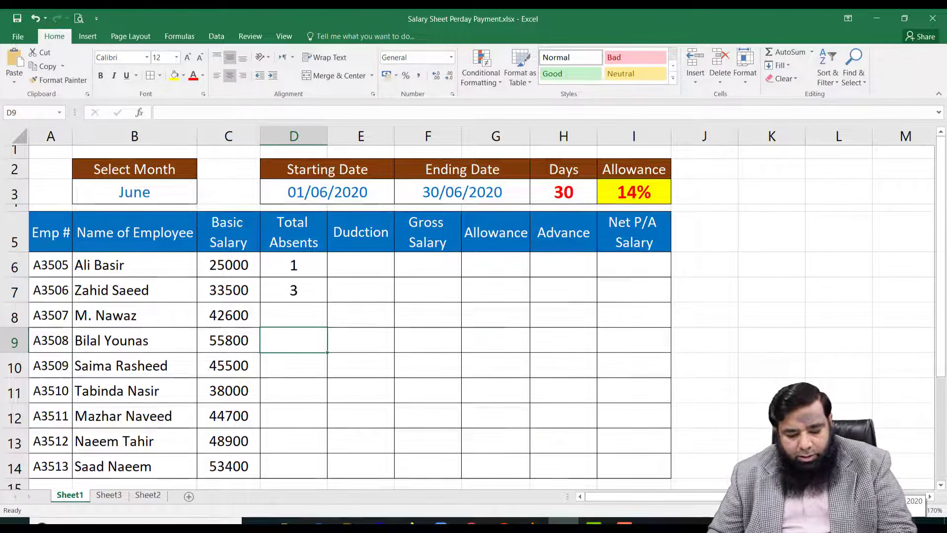
{"action": "type", "text": "5"}
{"action": "key", "text": "Return"}
{"action": "key", "text": "Down"}
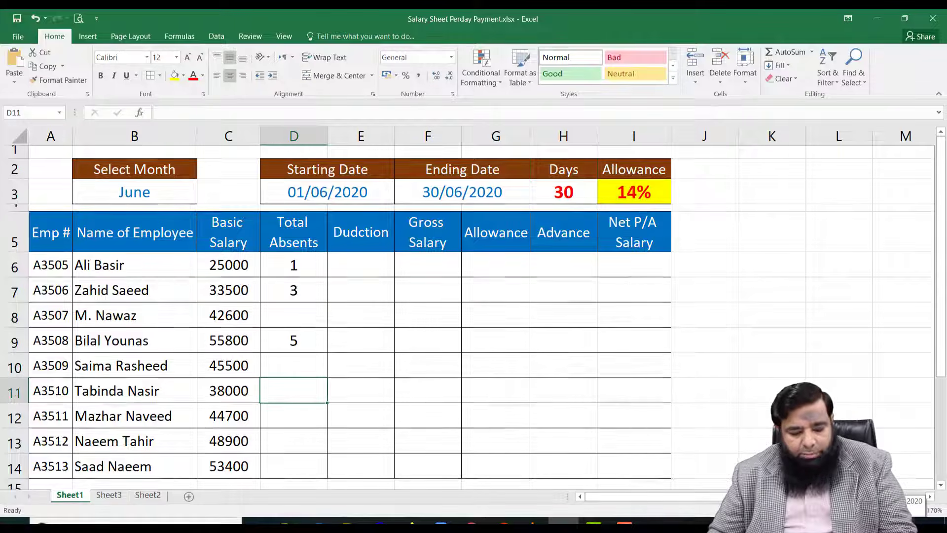
{"action": "type", "text": "3"}
{"action": "key", "text": "Return"}
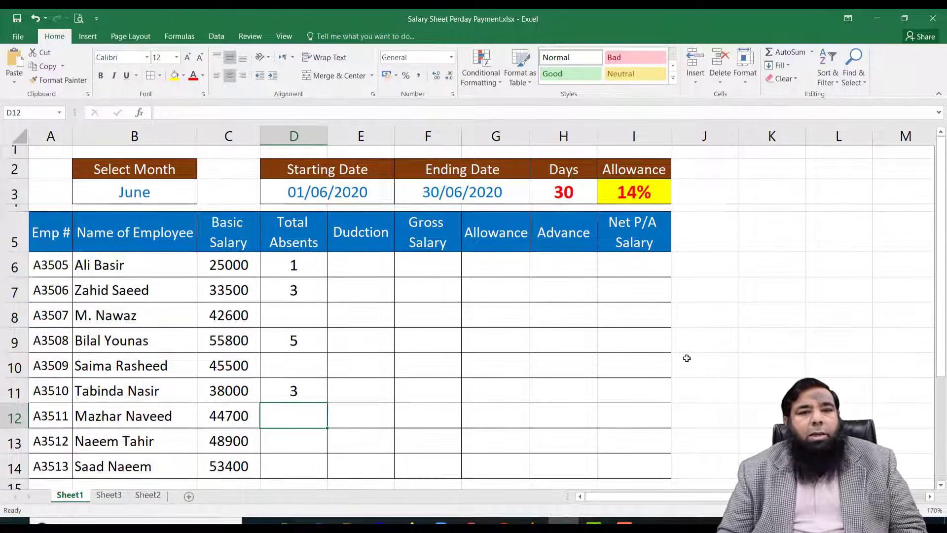
Step: Enter the per-day salary formula =C6/H3 in the first Dudction cell, E6
{"action": "left_click", "coordinate": [336, 269]}
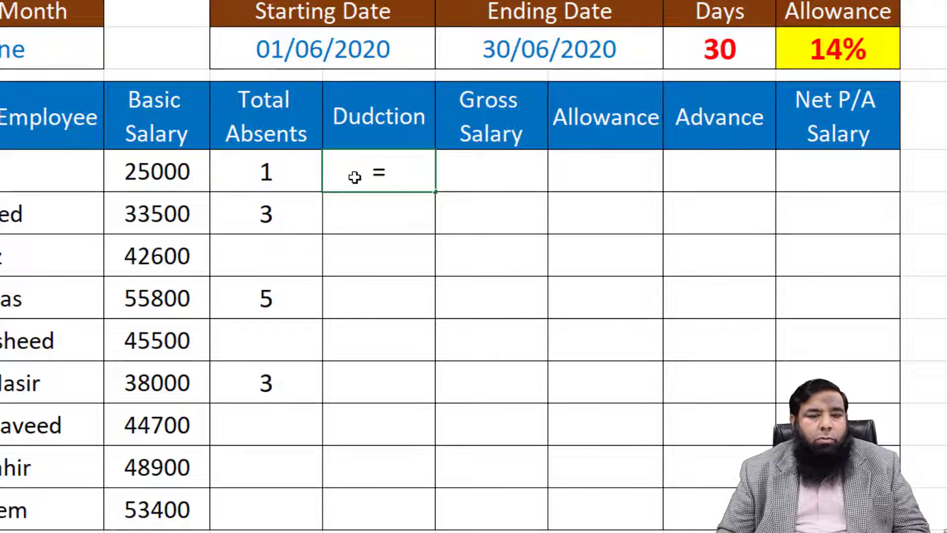
{"action": "left_click", "coordinate": [169, 171]}
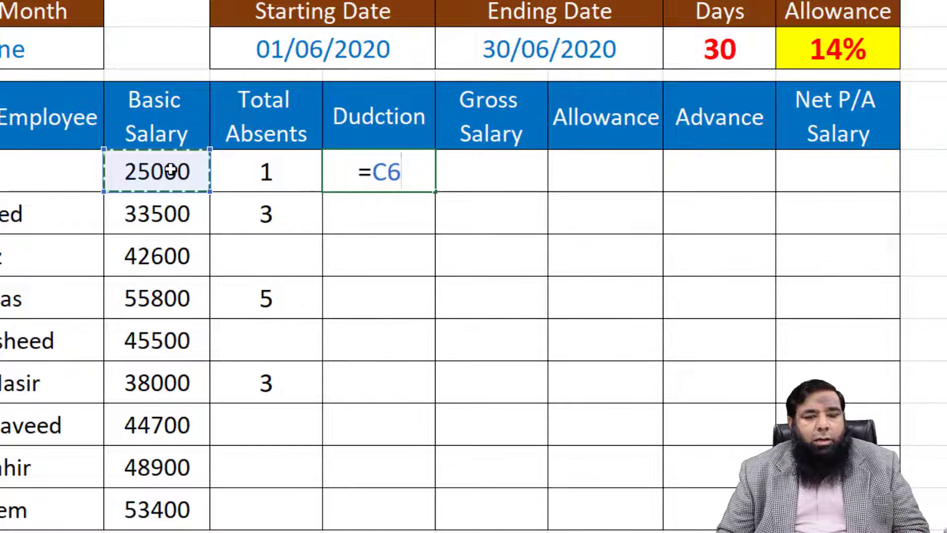
{"action": "type", "text": "/"}
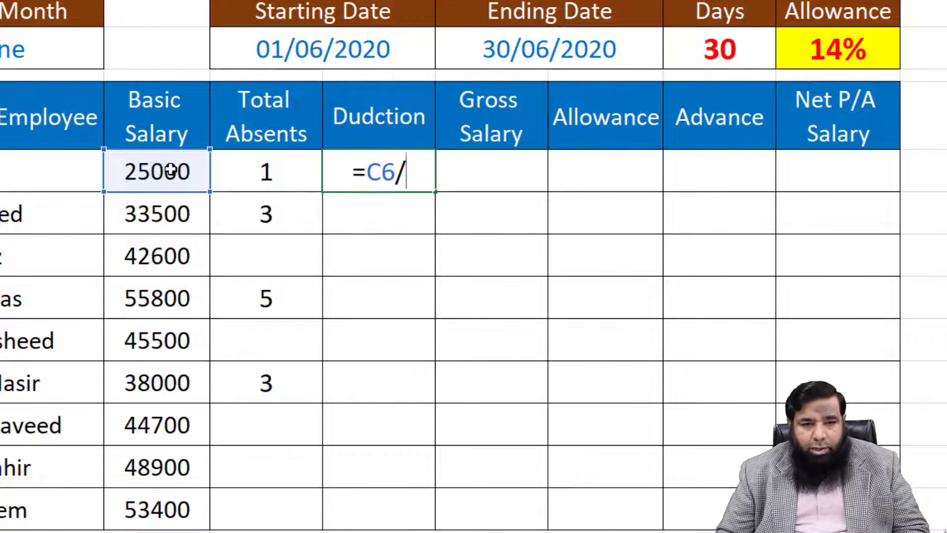
{"action": "left_click", "coordinate": [730, 61]}
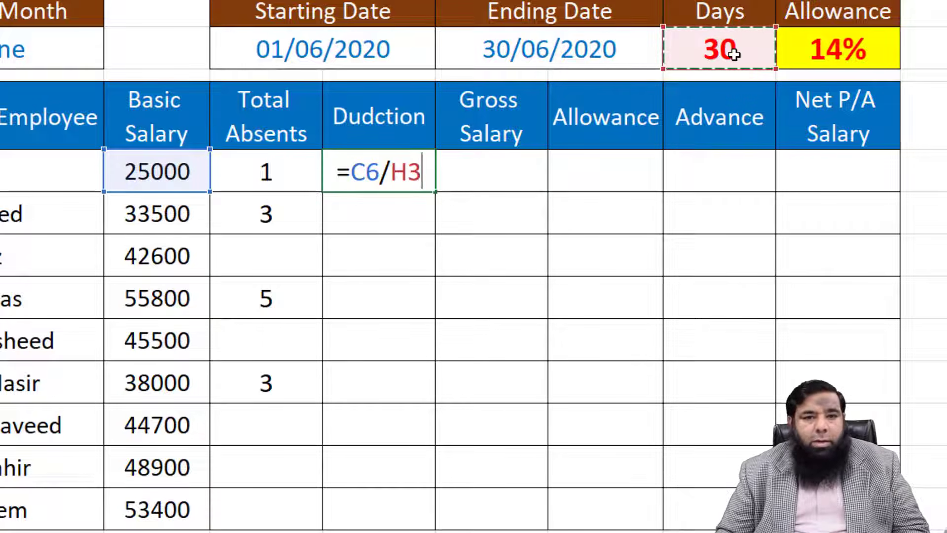
{"action": "key", "text": "Return"}
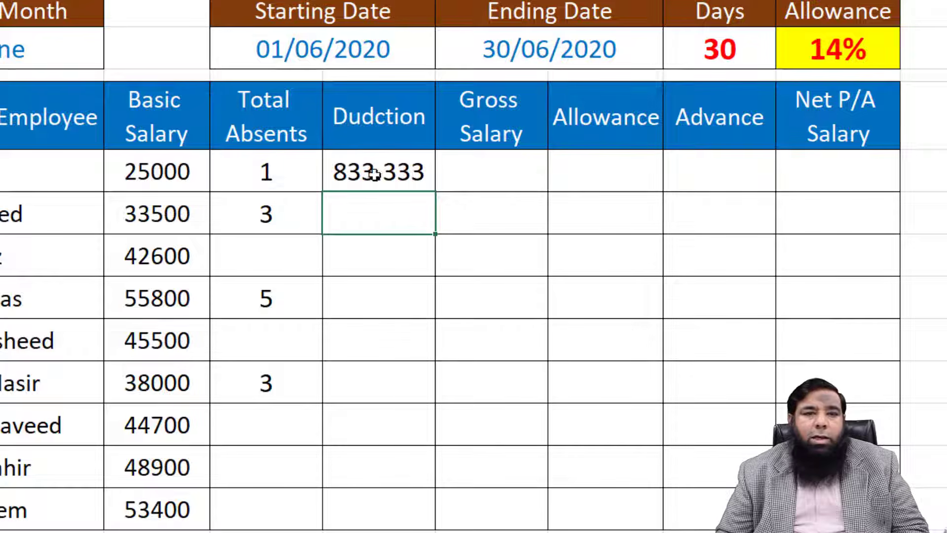
Step: Extend the E6 formula to =(C6/H3)*D6 so the per-day salary is multiplied by the total absents
{"action": "left_click", "coordinate": [417, 173]}
{"action": "key", "text": "F2"}
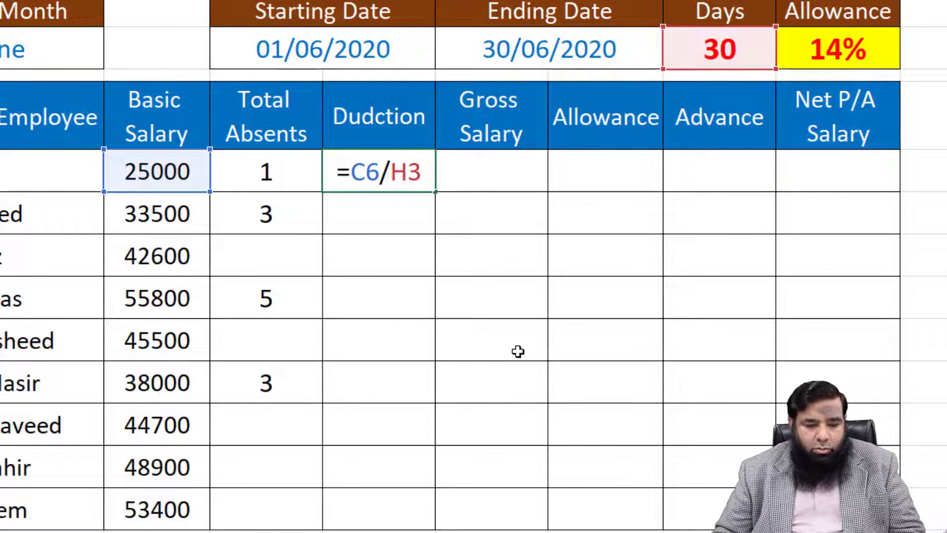
{"action": "type", "text": "("}
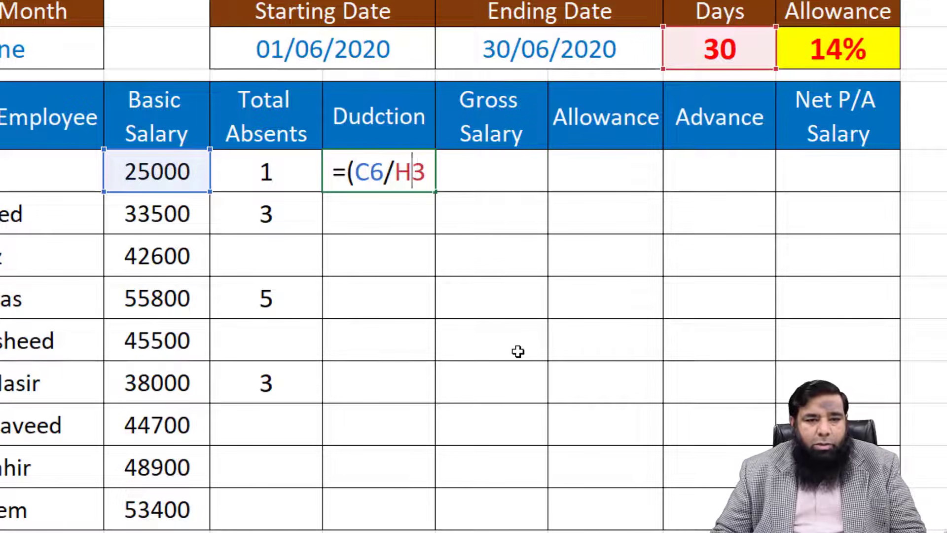
{"action": "type", "text": ")"}
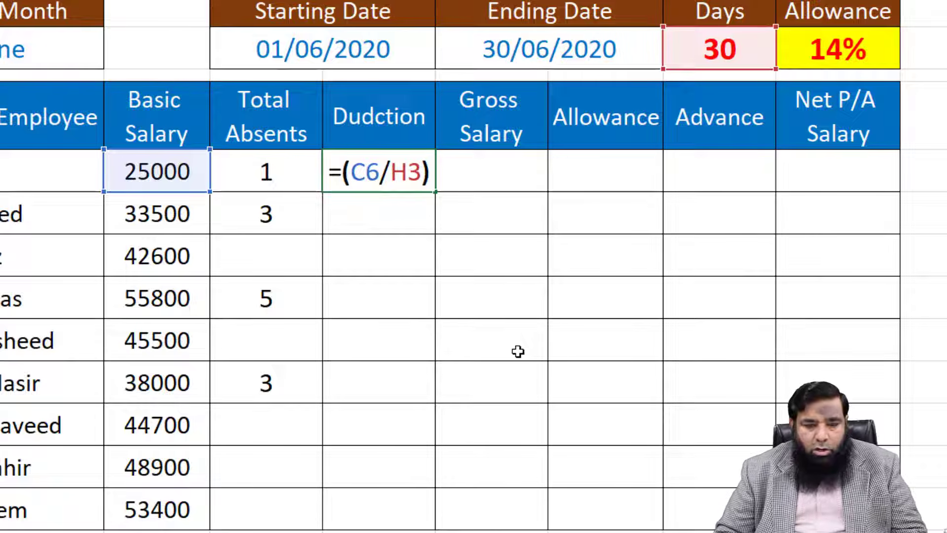
{"action": "type", "text": "*"}
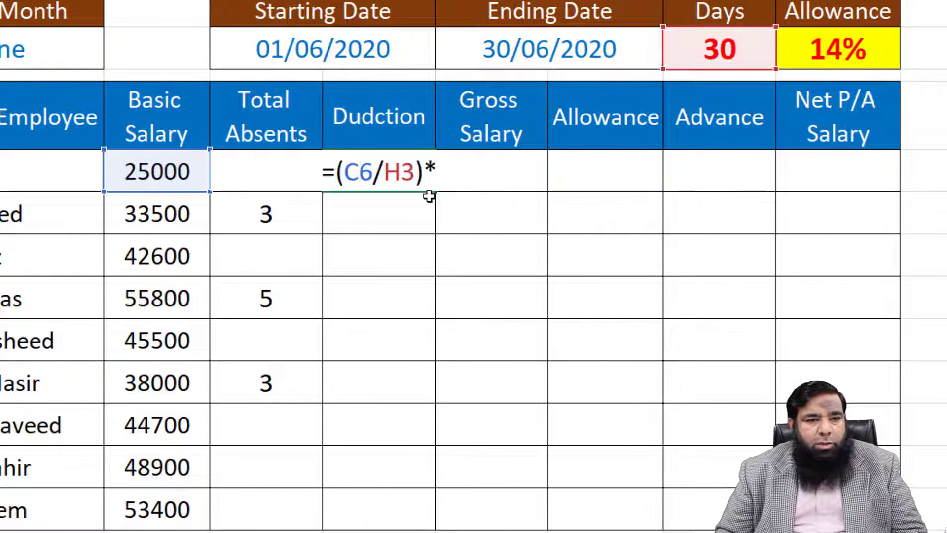
{"action": "type", "text": "d6"}
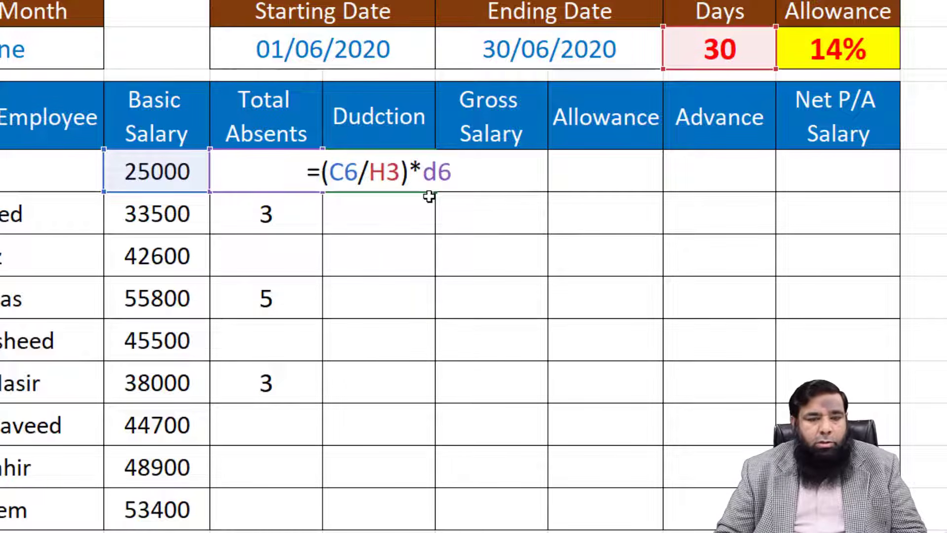
{"action": "key", "text": "Return"}
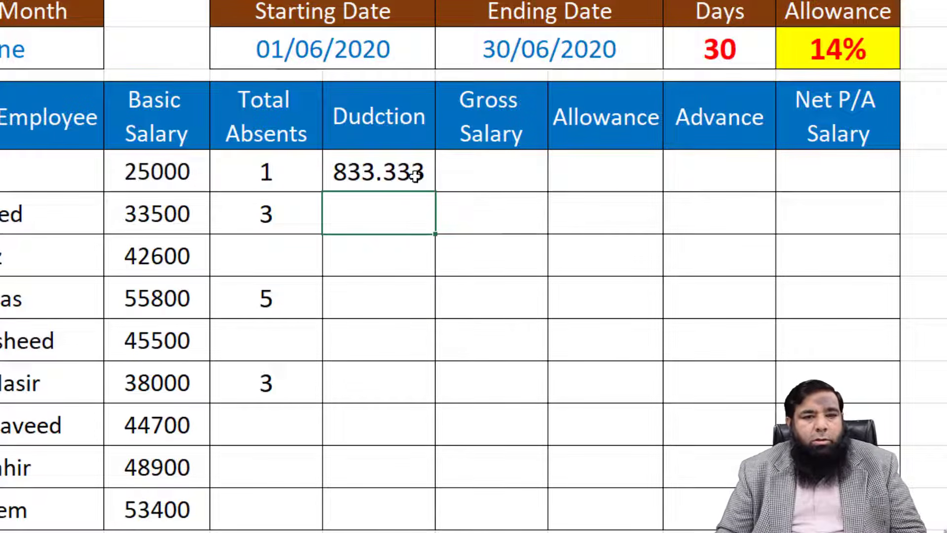
{"action": "left_click", "coordinate": [415, 175]}
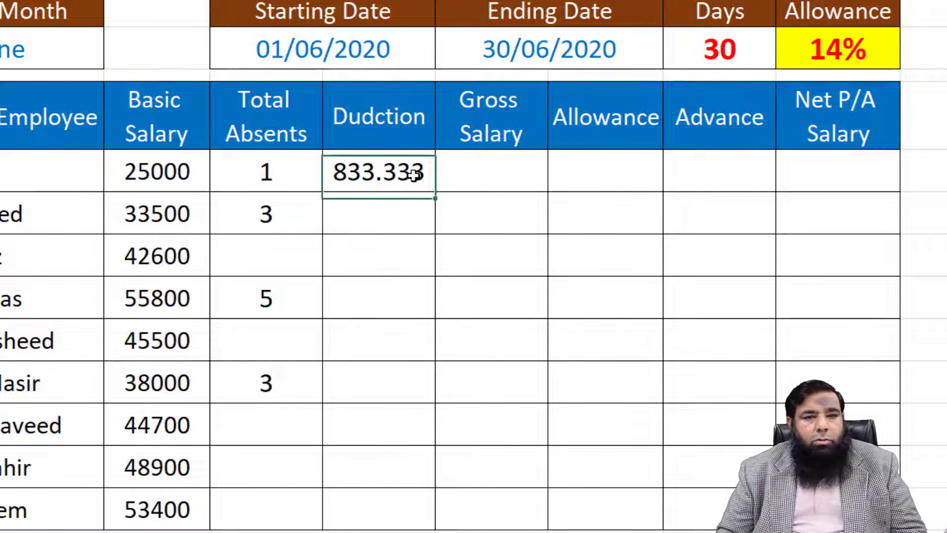
Step: Test the deduction formula by setting Total Absents in D6 to 0, 1 and 2, and leave it at 3
{"action": "left_click", "coordinate": [258, 172]}
{"action": "type", "text": "0"}
{"action": "key", "text": "Return"}
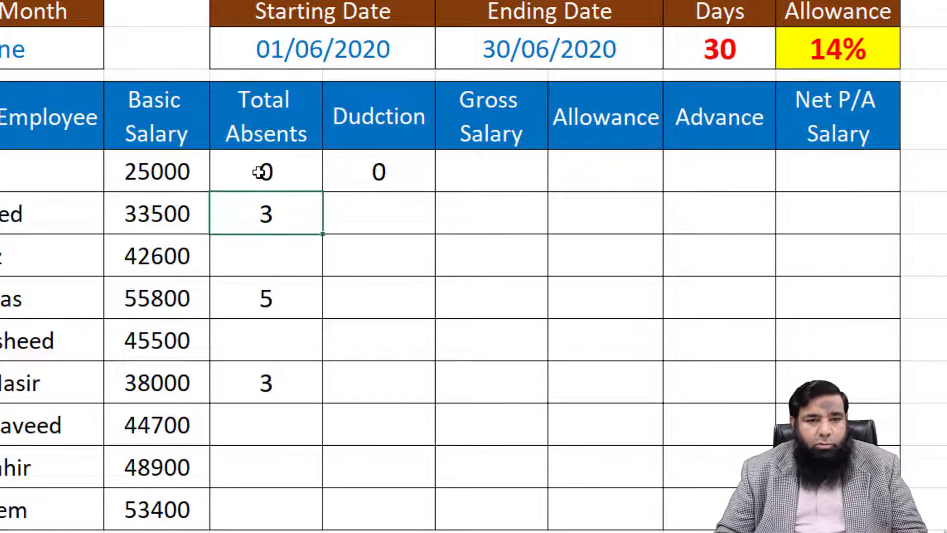
{"action": "left_click", "coordinate": [260, 172]}
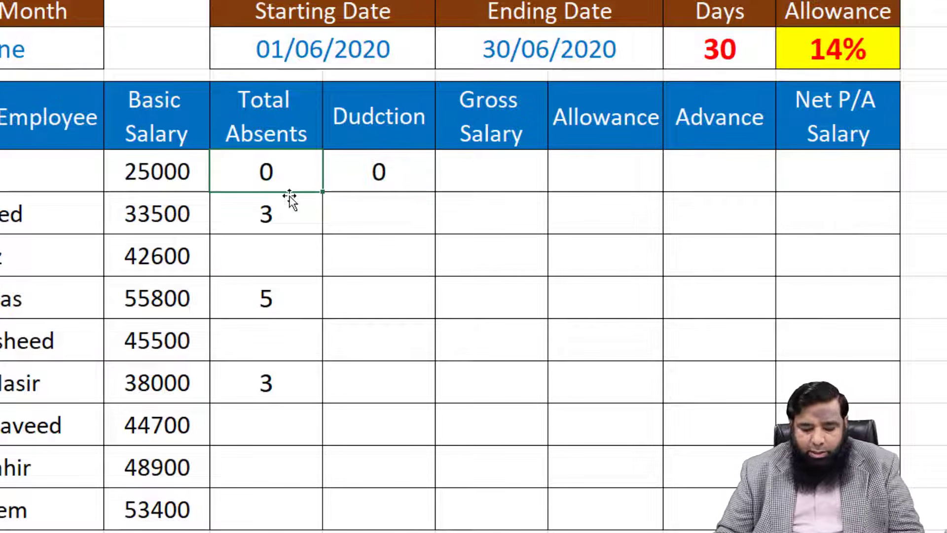
{"action": "type", "text": "1"}
{"action": "key", "text": "Return"}
{"action": "left_click", "coordinate": [282, 175]}
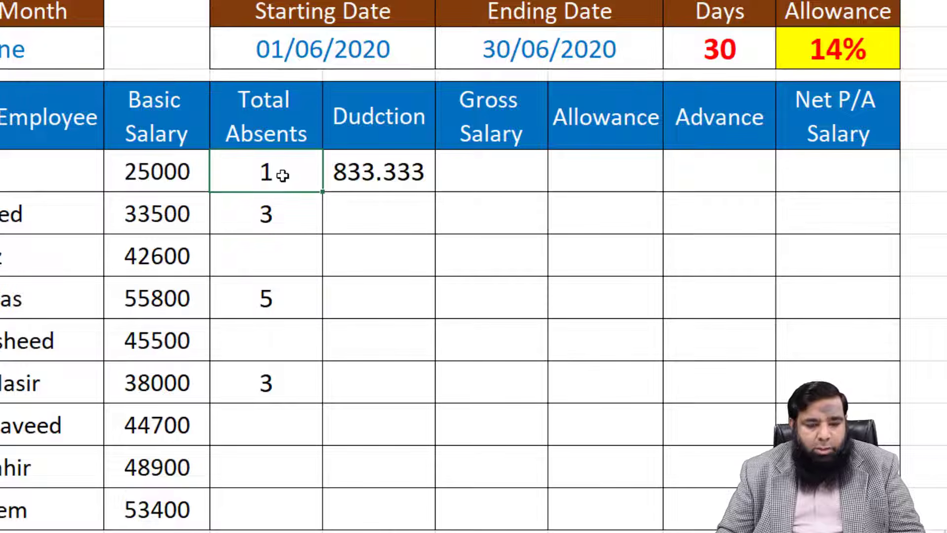
{"action": "type", "text": "2"}
{"action": "key", "text": "Return"}
{"action": "left_click", "coordinate": [282, 176]}
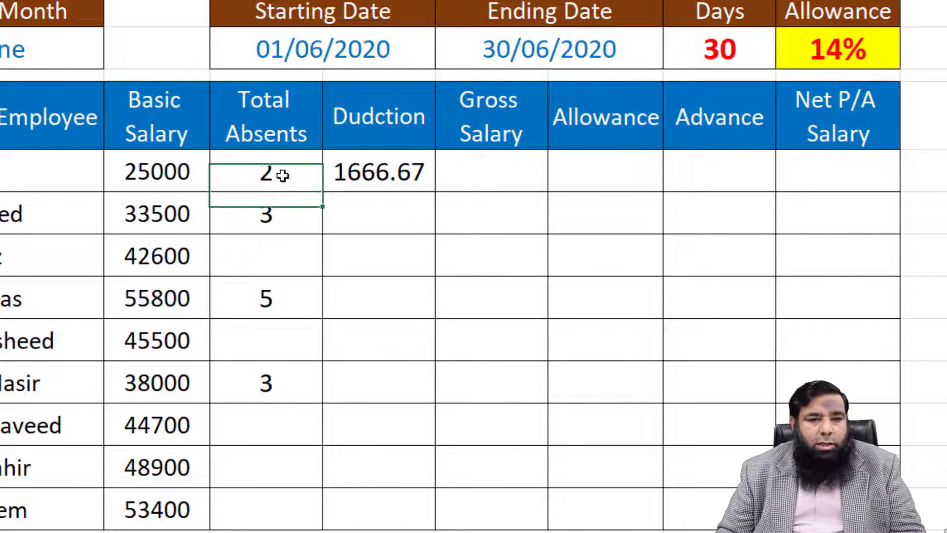
{"action": "key", "text": "Return"}
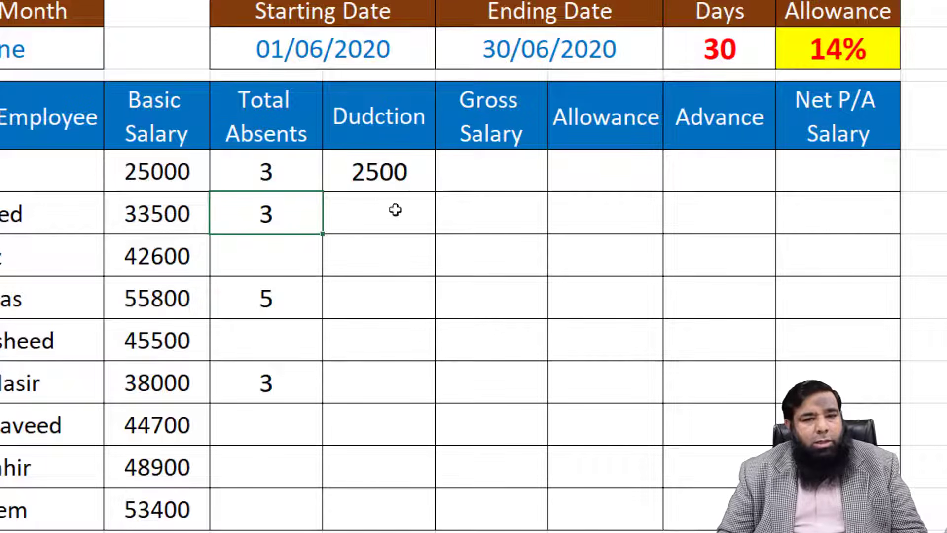
Step: Try to fill the deduction formula from E6 down to E14 with the relative H3 reference
{"action": "left_click", "coordinate": [395, 181]}
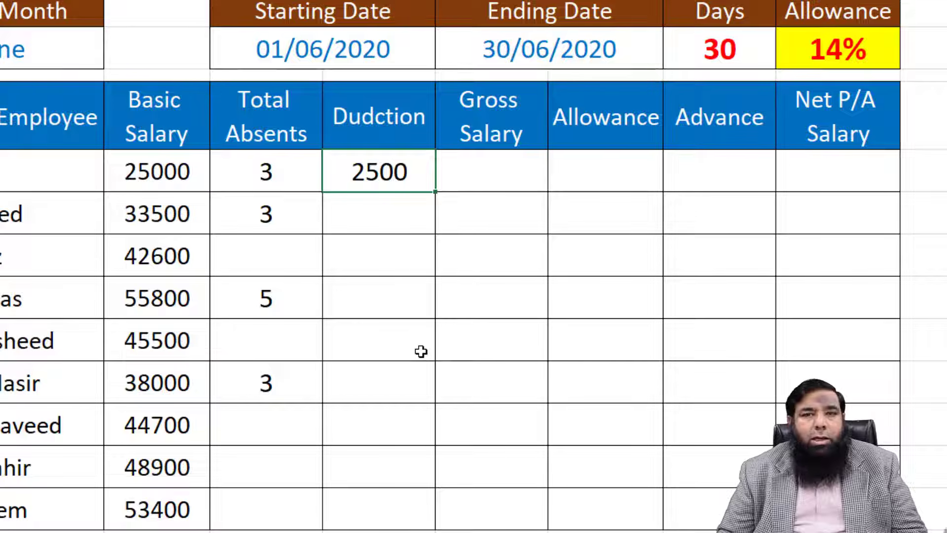
{"action": "key", "text": "shift+Down"}
{"action": "key", "text": "shift+Down"}
{"action": "key", "text": "shift+Down"}
{"action": "key", "text": "shift+Down"}
{"action": "key", "text": "shift+Down"}
{"action": "key", "text": "shift+Down"}
{"action": "key", "text": "shift+Down"}
{"action": "key", "text": "shift+Down"}
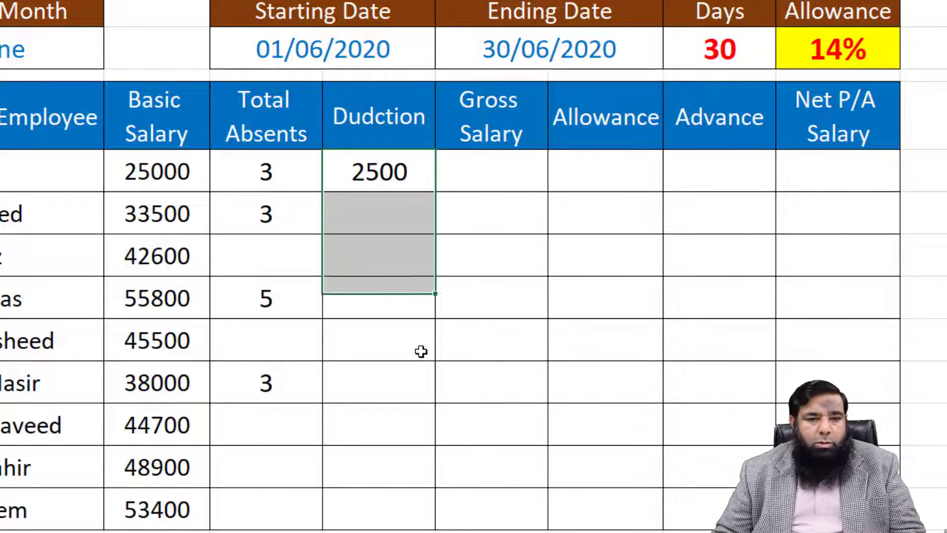
{"action": "key", "text": "ctrl+d"}
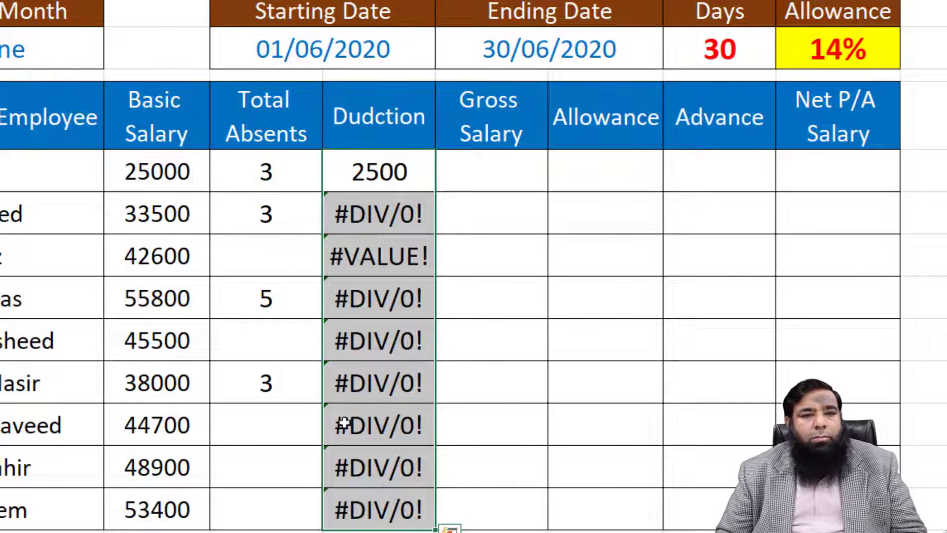
Step: Make the Days reference in the E6 formula absolute, so it reads =(C6/$H$3)*D6
{"action": "left_click", "coordinate": [388, 175]}
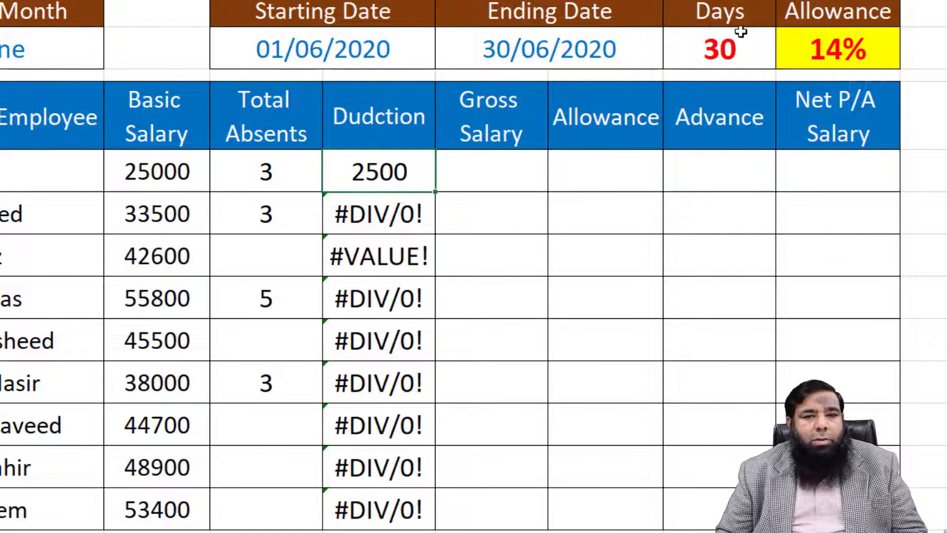
{"action": "double_click", "coordinate": [361, 173]}
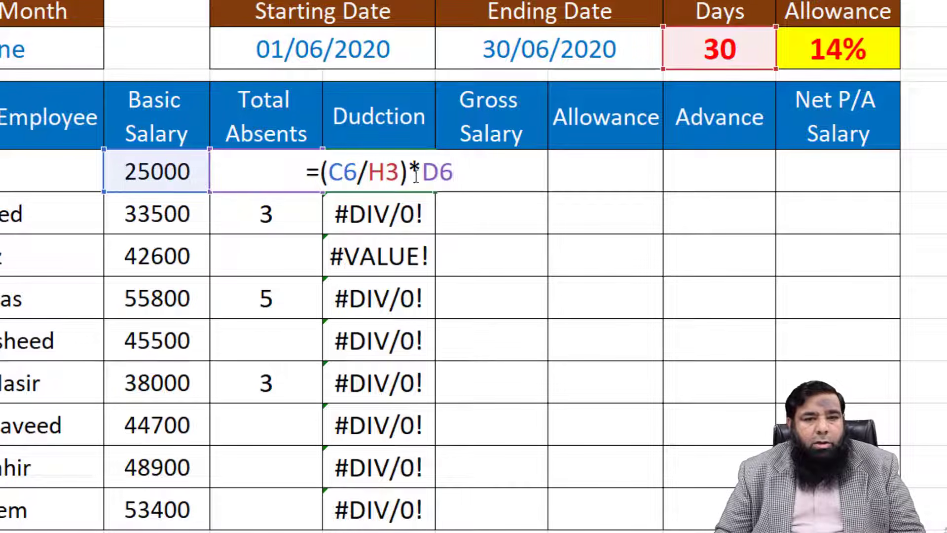
{"action": "key", "text": "Escape"}
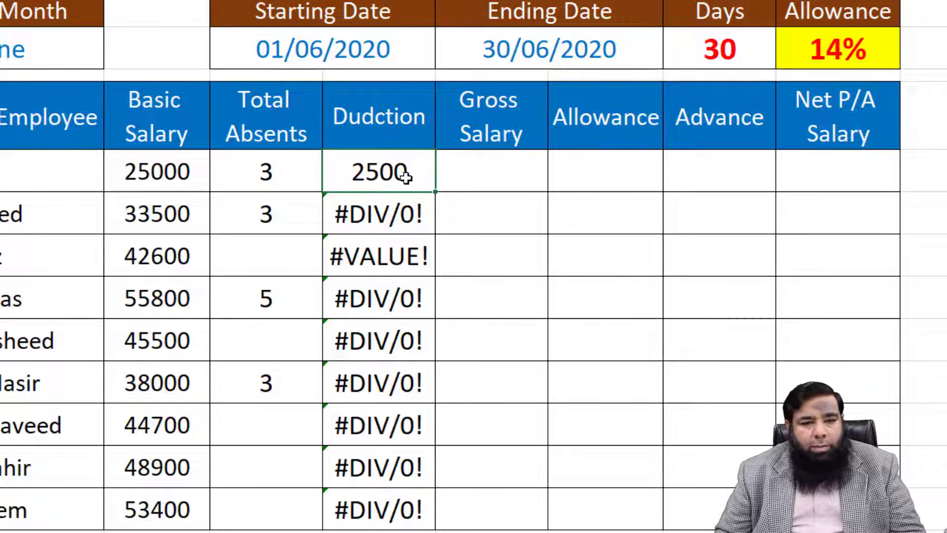
{"action": "key", "text": "F2"}
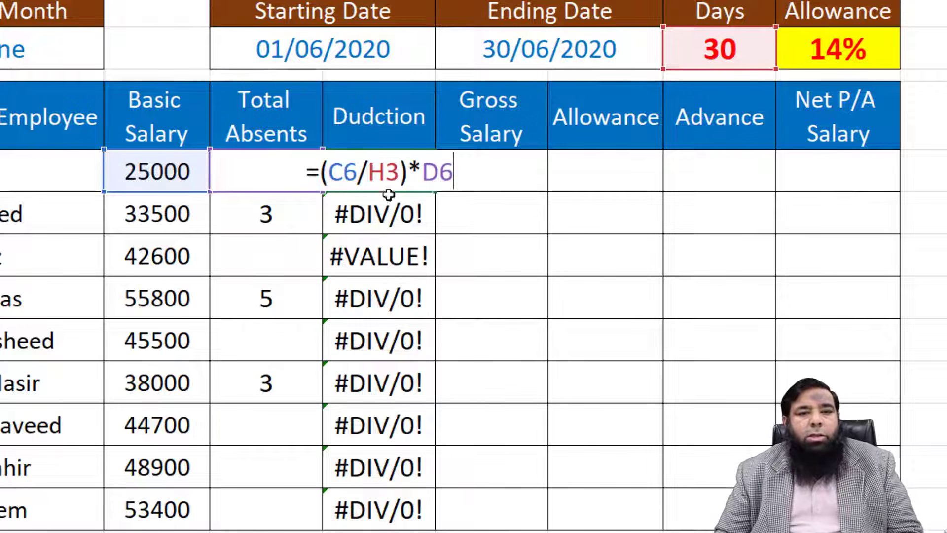
{"action": "left_click", "coordinate": [387, 173]}
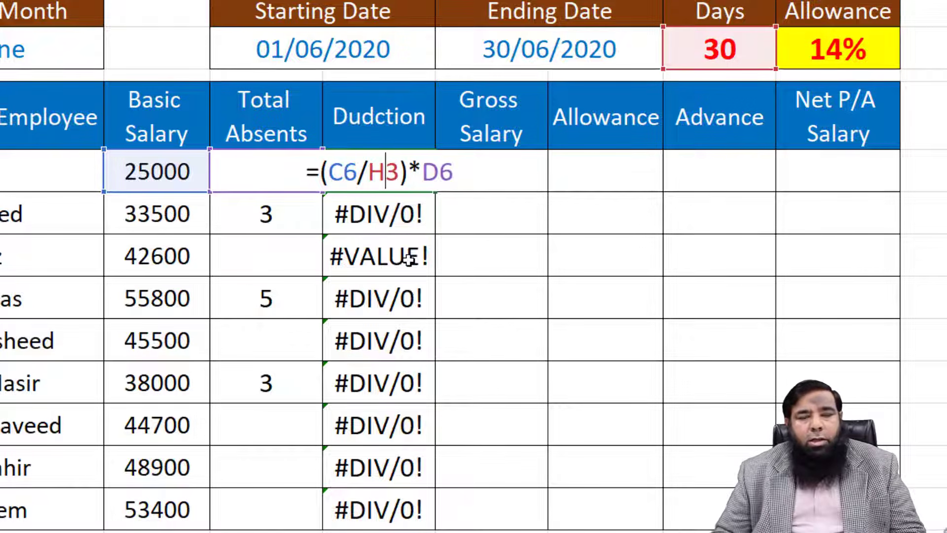
{"action": "key", "text": "F4"}
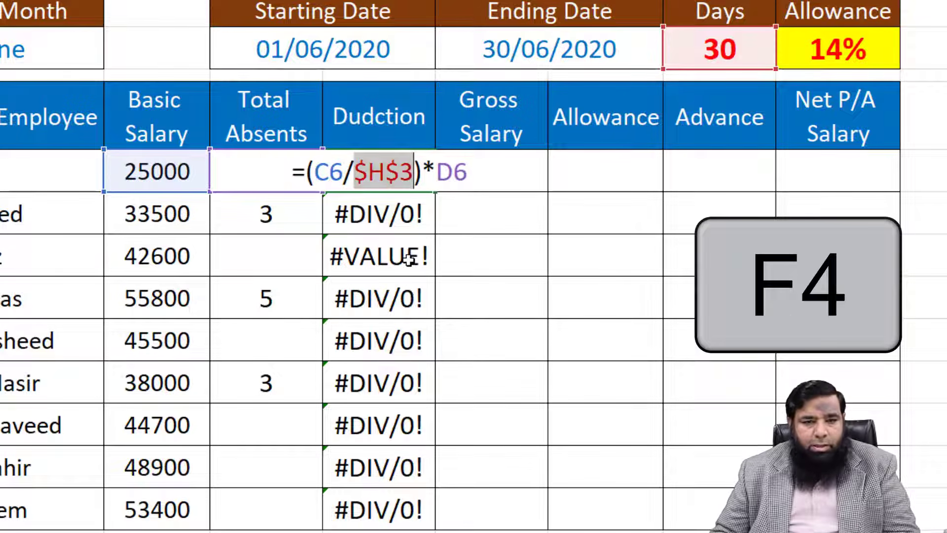
{"action": "key", "text": "Return"}
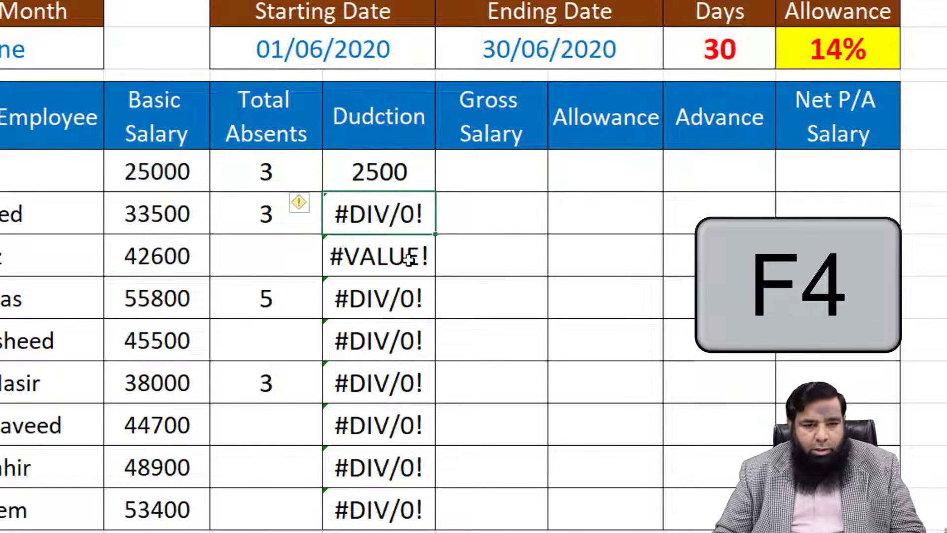
Step: Fill the corrected deduction formula from E6 down through E14
{"action": "left_click", "coordinate": [409, 172]}
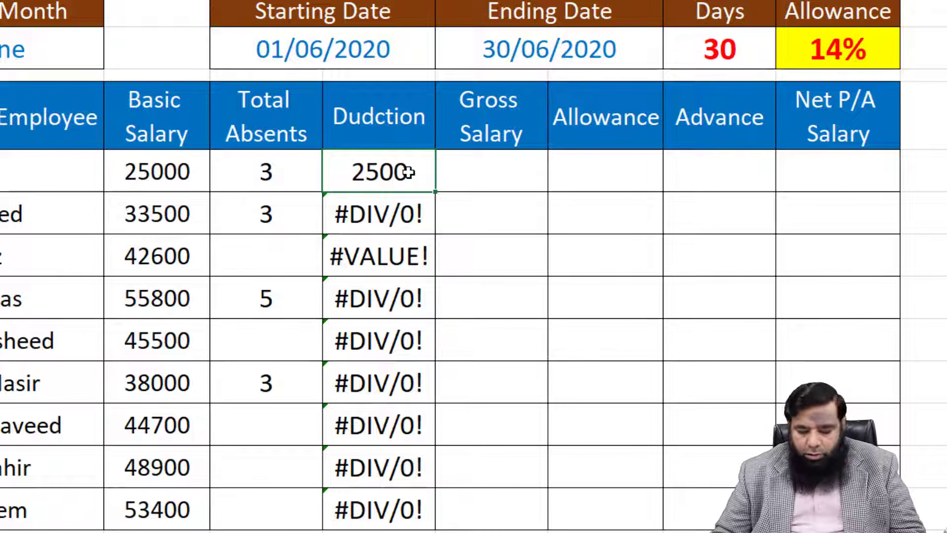
{"action": "key", "text": "shift+Down"}
{"action": "key", "text": "shift+Down"}
{"action": "key", "text": "shift+Down"}
{"action": "key", "text": "shift+Down"}
{"action": "key", "text": "shift+Down"}
{"action": "key", "text": "shift+Down"}
{"action": "key", "text": "shift+Down"}
{"action": "key", "text": "shift+Down"}
{"action": "key", "text": "shift+Down"}
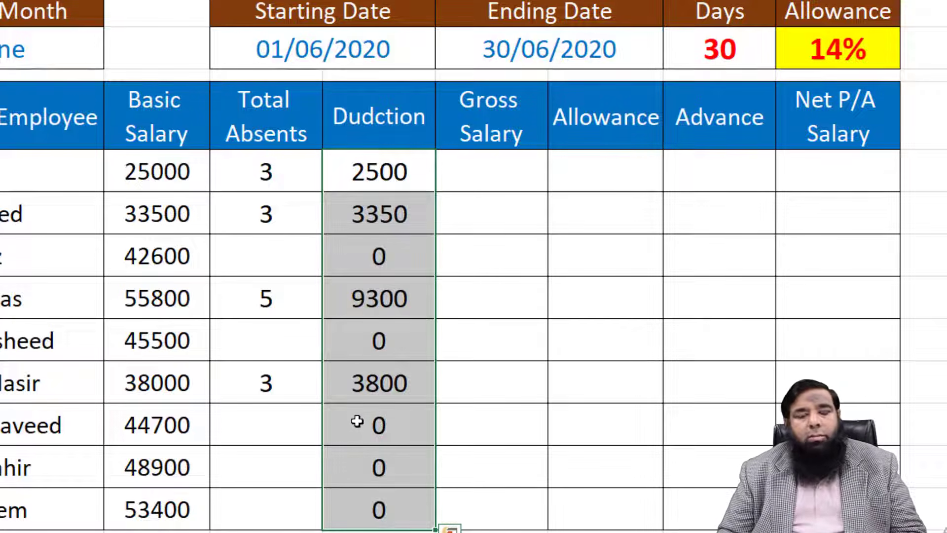
Step: Enter the formula =C6-E6 in the first Gross Salary cell, F6
{"action": "left_click", "coordinate": [478, 182]}
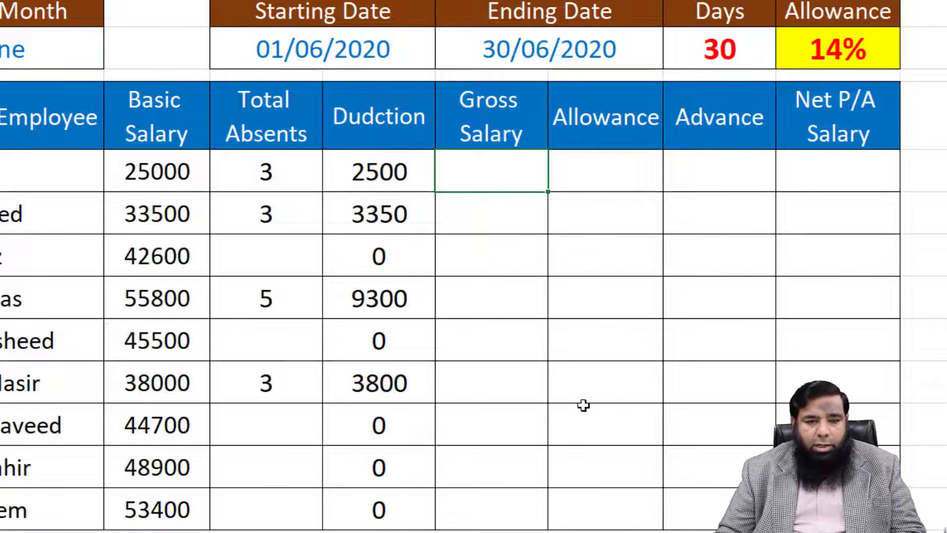
{"action": "type", "text": "="}
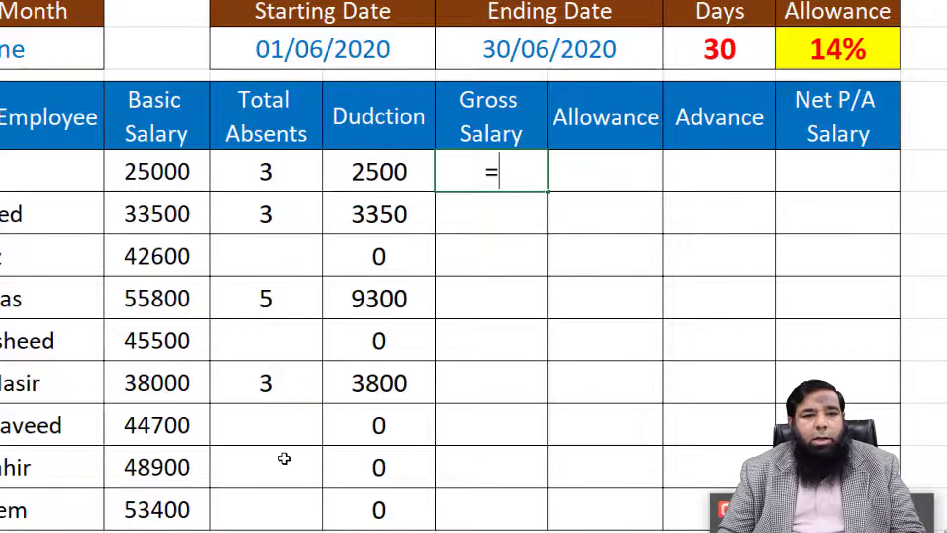
{"action": "left_click", "coordinate": [155, 172]}
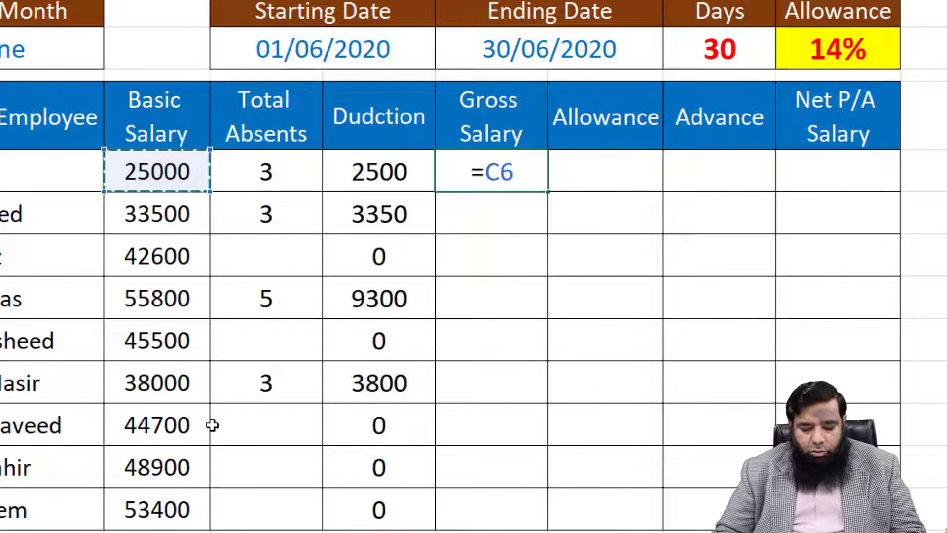
{"action": "type", "text": "-"}
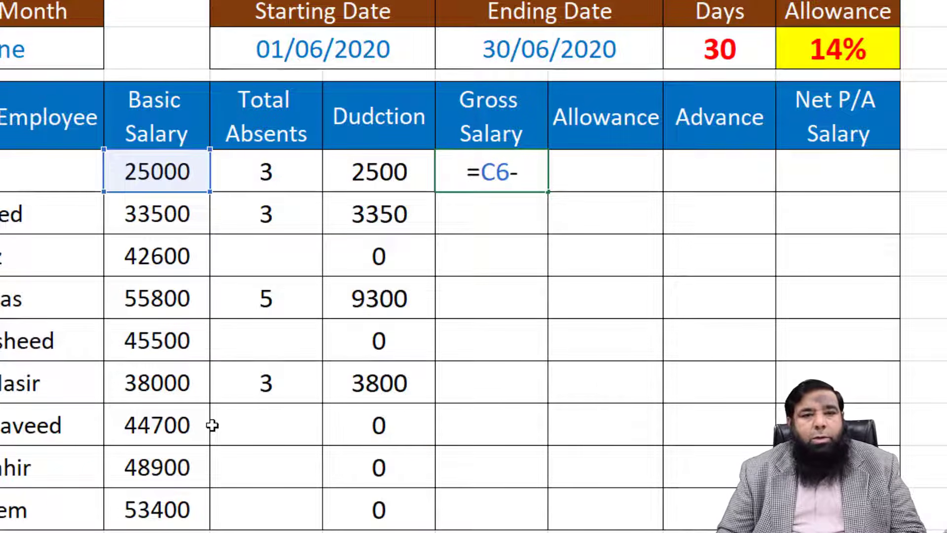
{"action": "left_click", "coordinate": [370, 186]}
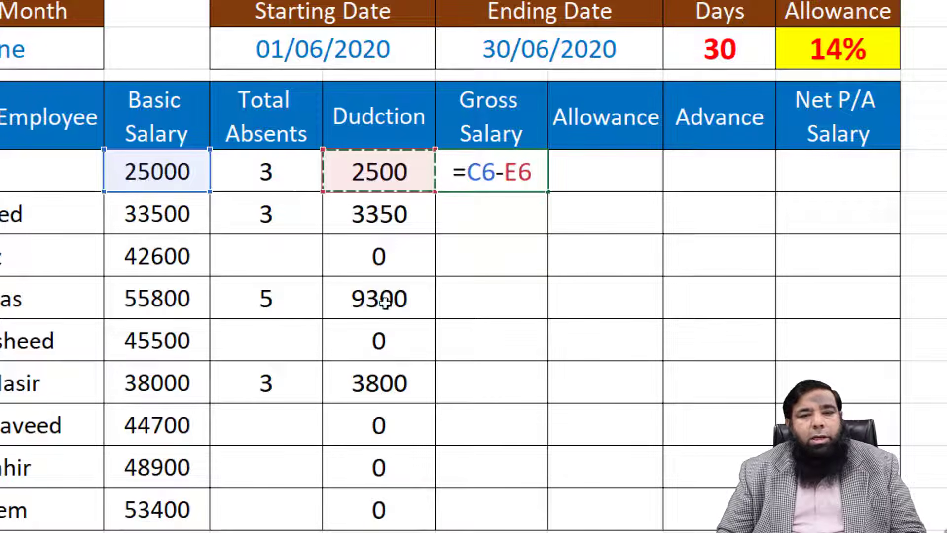
{"action": "key", "text": "Return"}
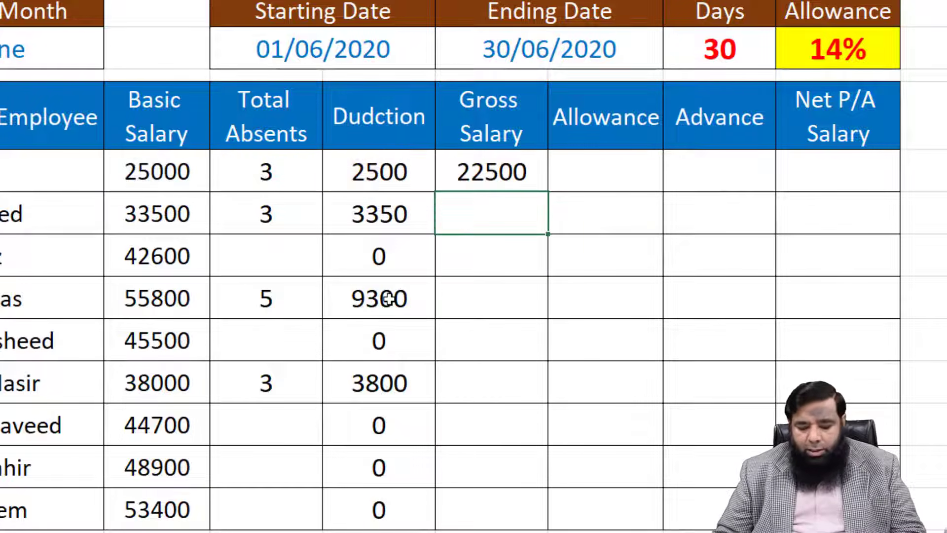
Step: Fill the Gross Salary formula from F6 down through F14
{"action": "key", "text": "Up"}
{"action": "key", "text": "shift+Down"}
{"action": "key", "text": "shift+Down"}
{"action": "key", "text": "shift+Down"}
{"action": "key", "text": "shift+Down"}
{"action": "key", "text": "shift+Down"}
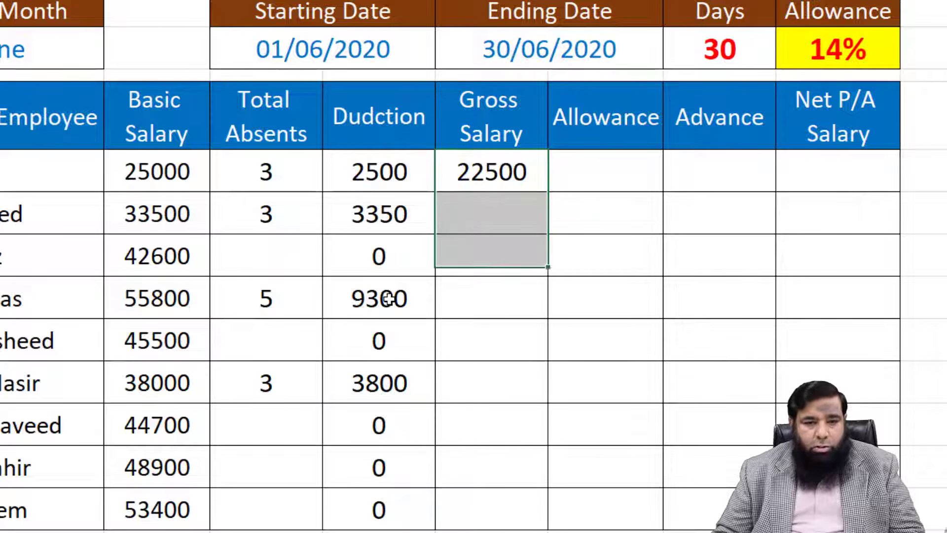
{"action": "key", "text": "shift+Down"}
{"action": "key", "text": "shift+Down"}
{"action": "key", "text": "shift+Down"}
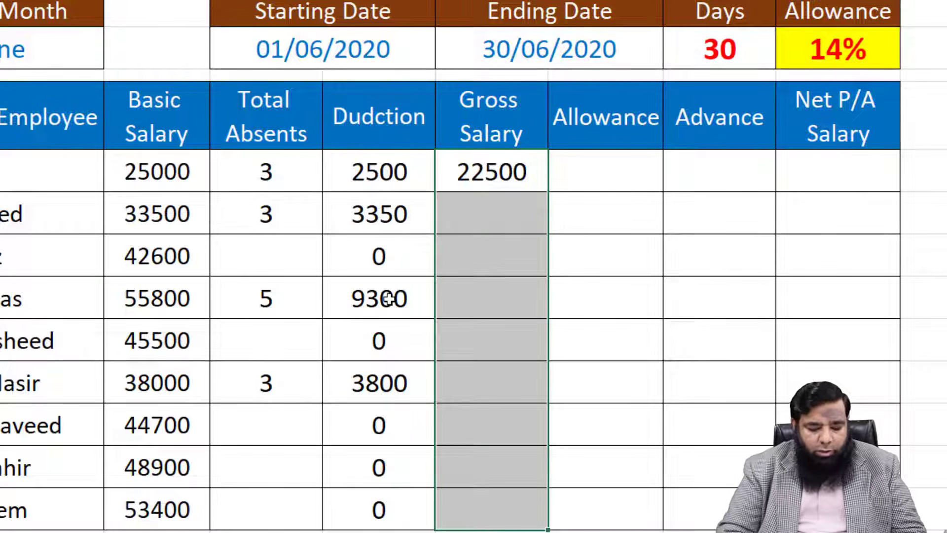
{"action": "key", "text": "ctrl+d"}
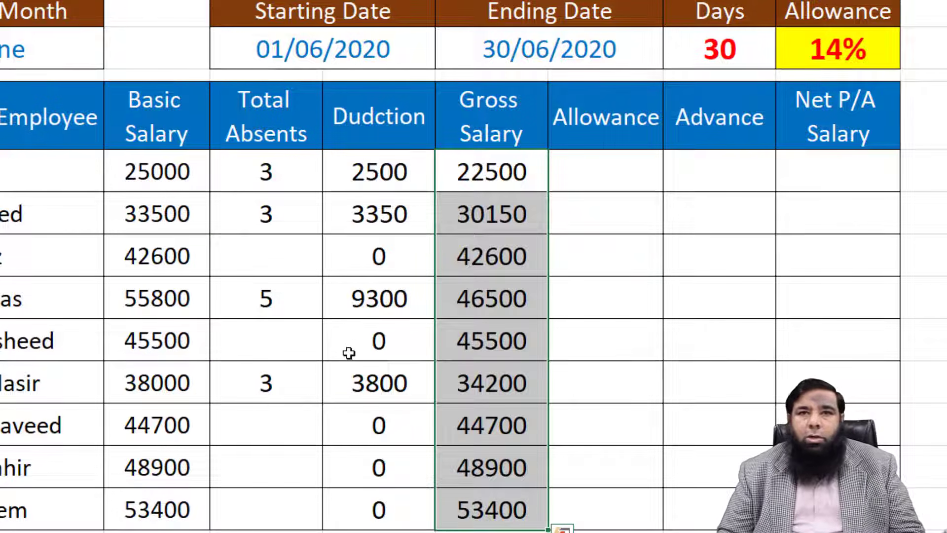
Step: Enter the formula =F6*I3 in the first Allowance cell, G6, multiplying gross salary by the allowance rate
{"action": "left_click", "coordinate": [608, 170]}
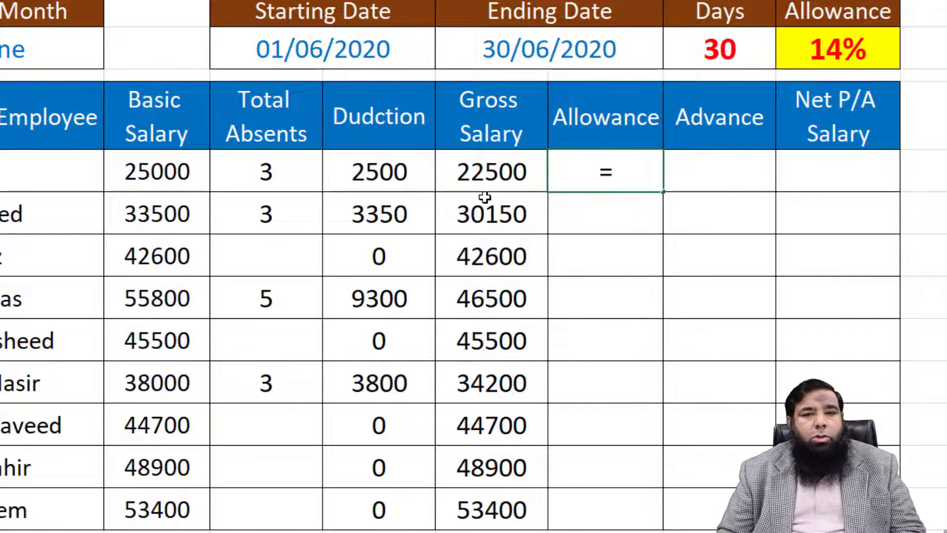
{"action": "left_click", "coordinate": [494, 181]}
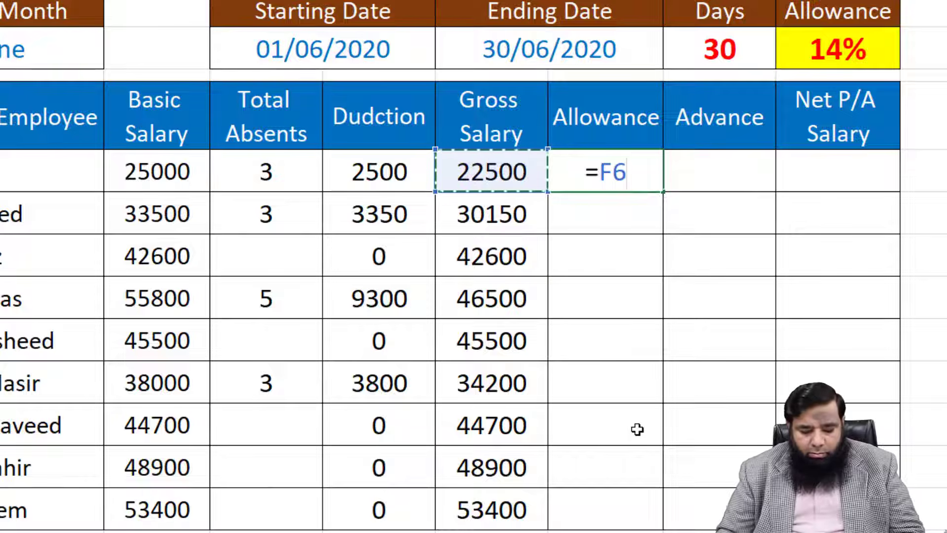
{"action": "type", "text": "*"}
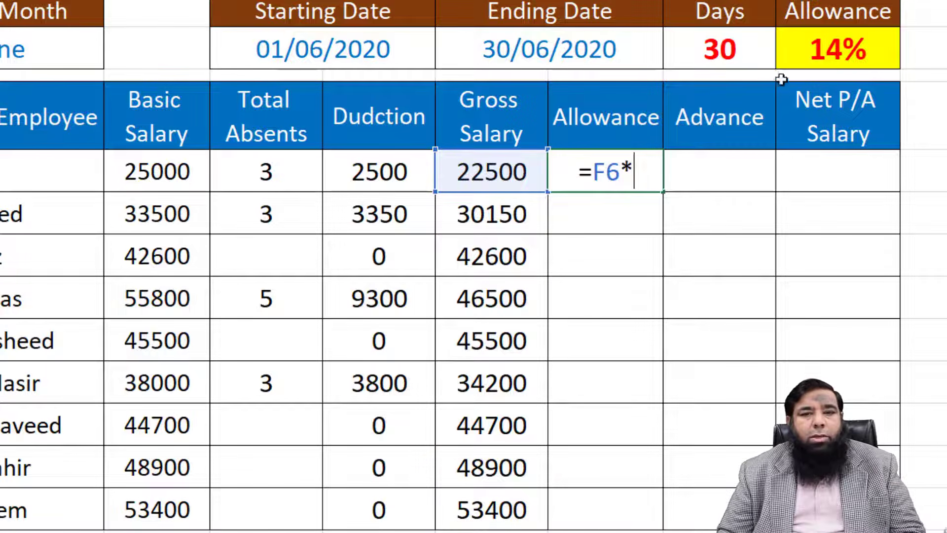
{"action": "left_click", "coordinate": [831, 57]}
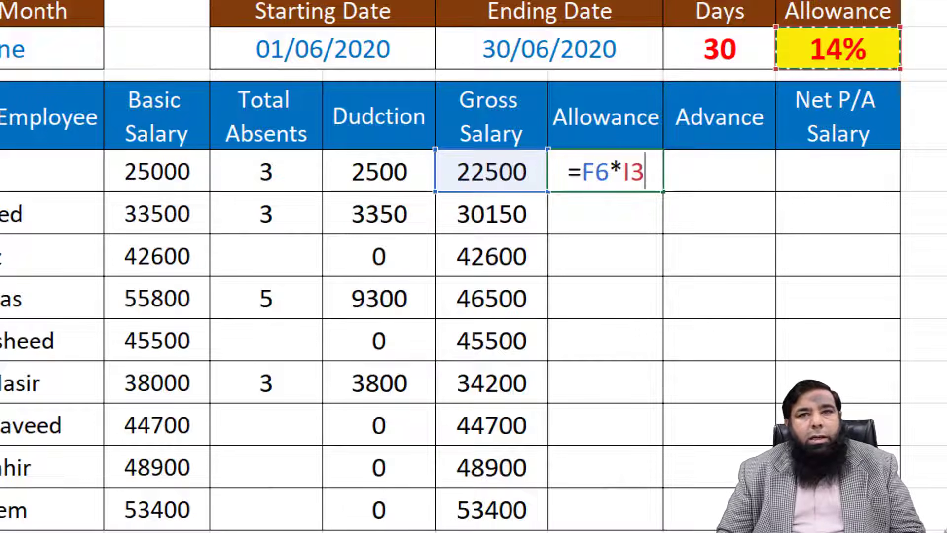
{"action": "key", "text": "Return"}
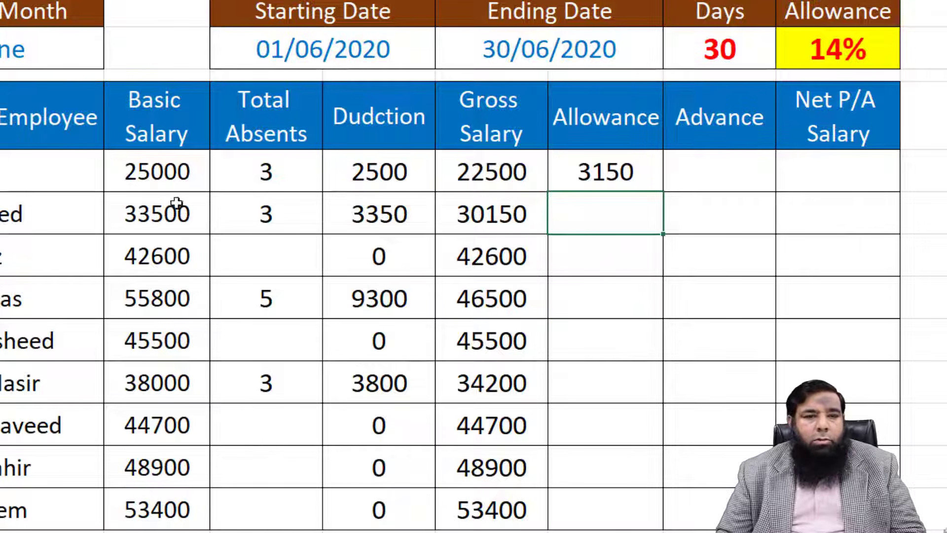
Step: Set the first employee's Basic Salary in C6 to 3000
{"action": "left_click", "coordinate": [173, 182]}
{"action": "type", "text": "3000"}
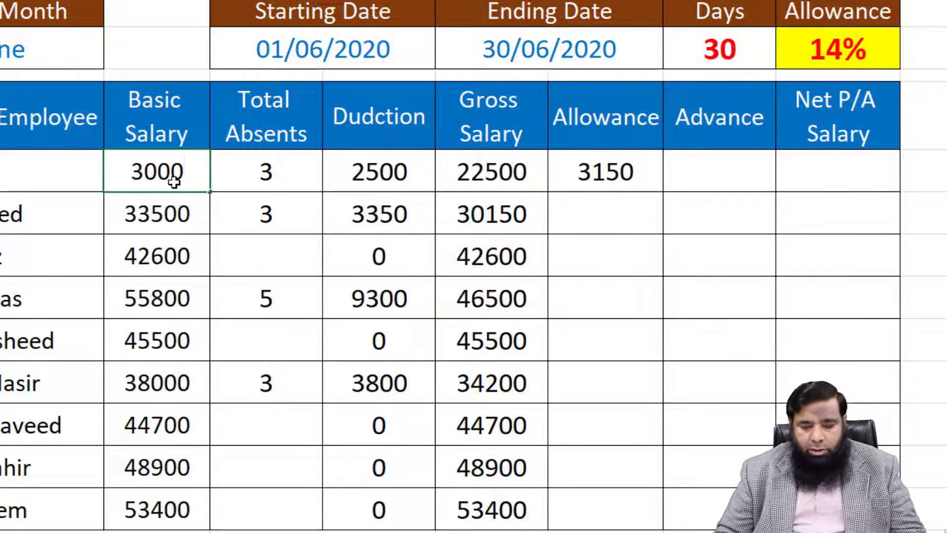
{"action": "key", "text": "Return"}
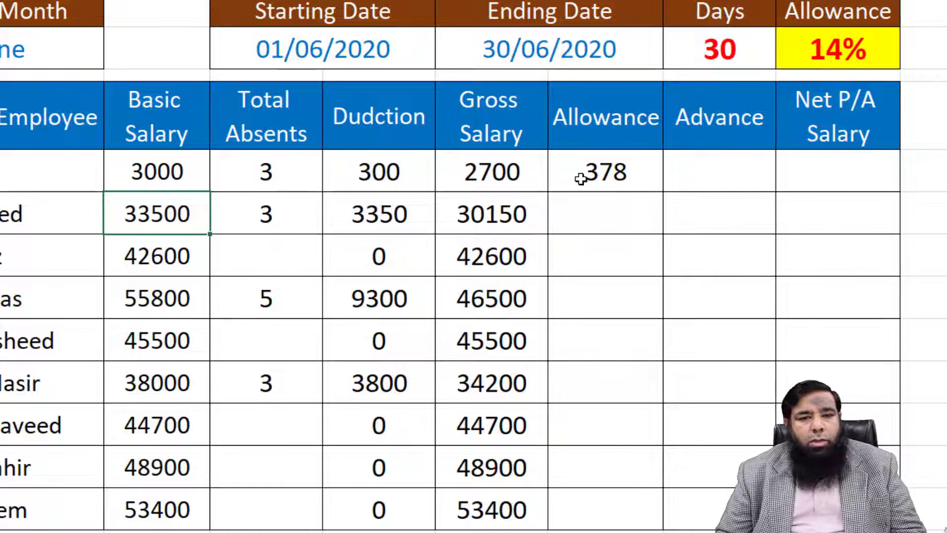
Step: Make the allowance rate reference in the G6 formula absolute, =F6*$I$3, and fill the formula down through G14
{"action": "left_click", "coordinate": [606, 181]}
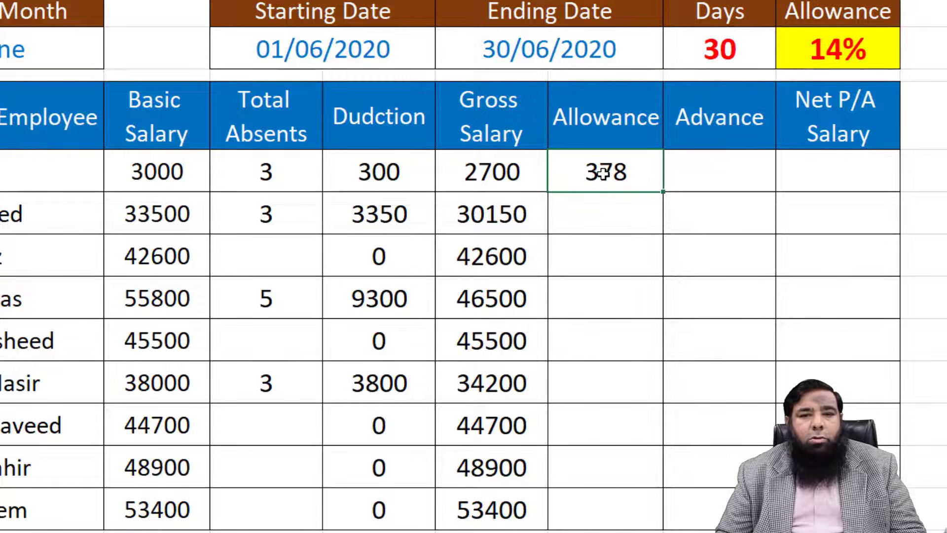
{"action": "key", "text": "F2"}
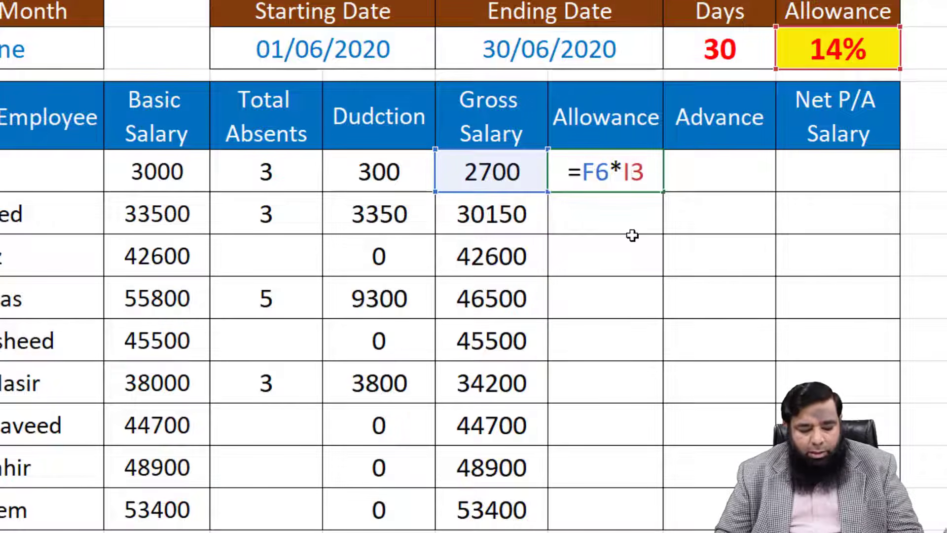
{"action": "key", "text": "F4"}
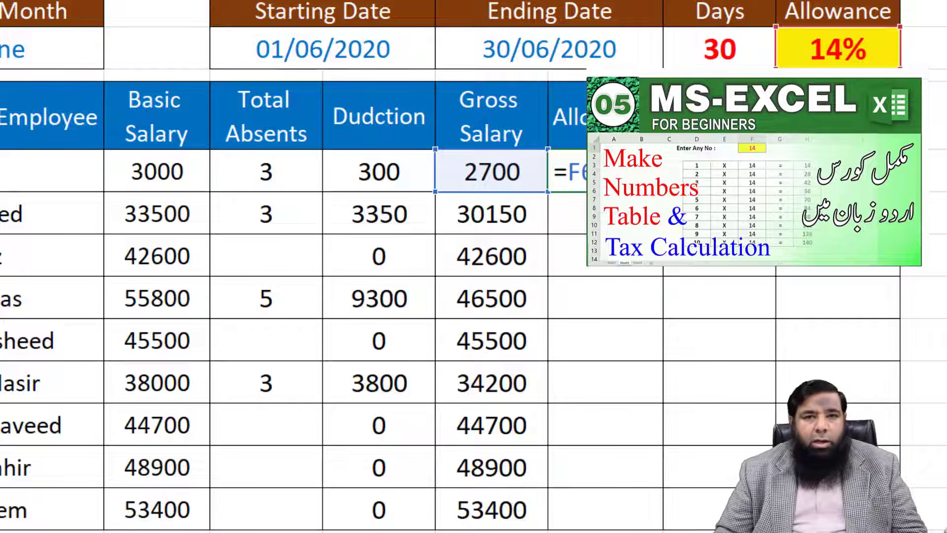
{"action": "key", "text": "Return"}
{"action": "left_click", "coordinate": [614, 174]}
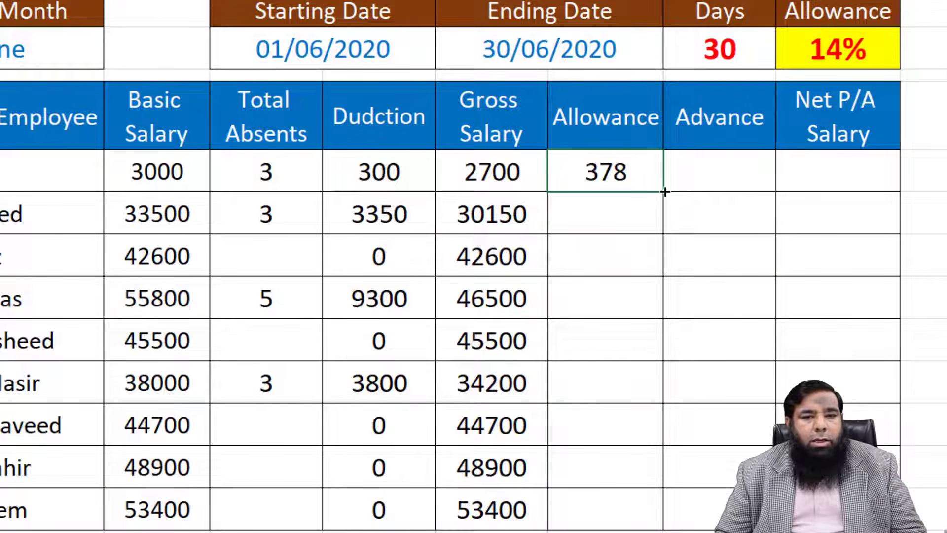
{"action": "left_click_drag", "start_coordinate": [665, 192], "coordinate": [661, 514]}
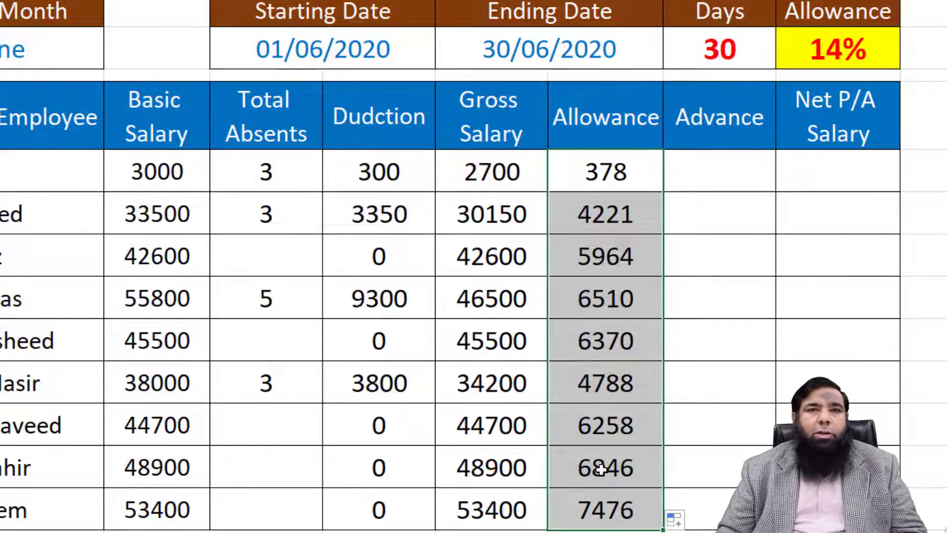
Step: Enter Advance amounts of 100 in H6, 1500 in H7, 2000 in H10 and 5000 in H13
{"action": "left_click", "coordinate": [703, 172]}
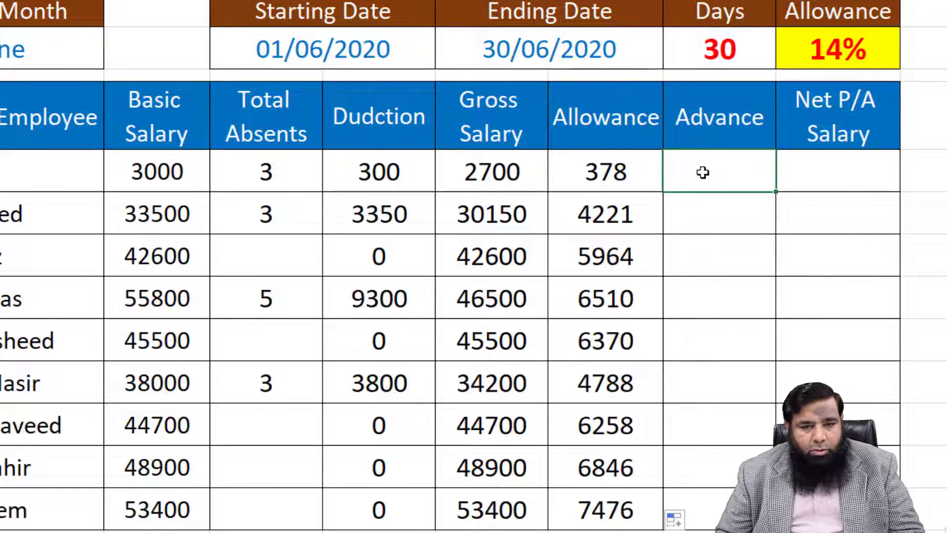
{"action": "type", "text": "100"}
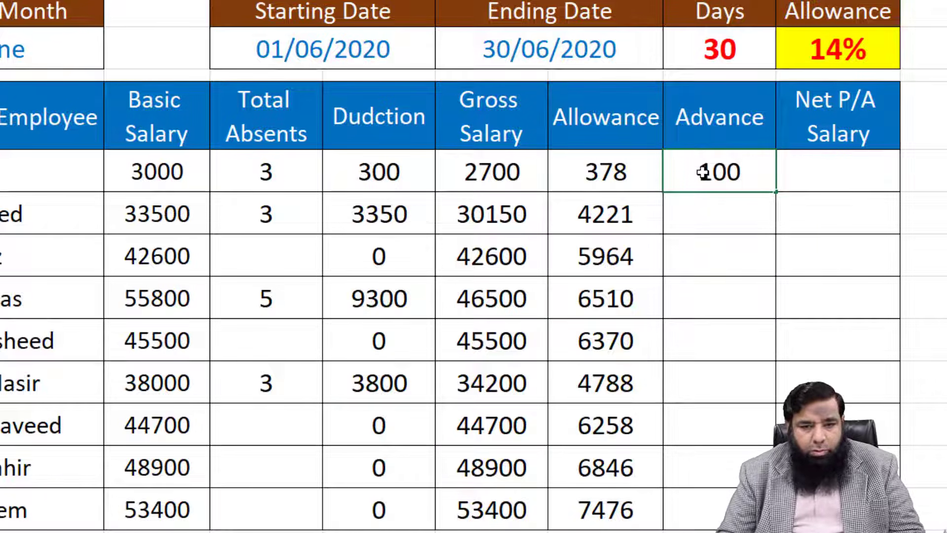
{"action": "key", "text": "Return"}
{"action": "type", "text": "1500"}
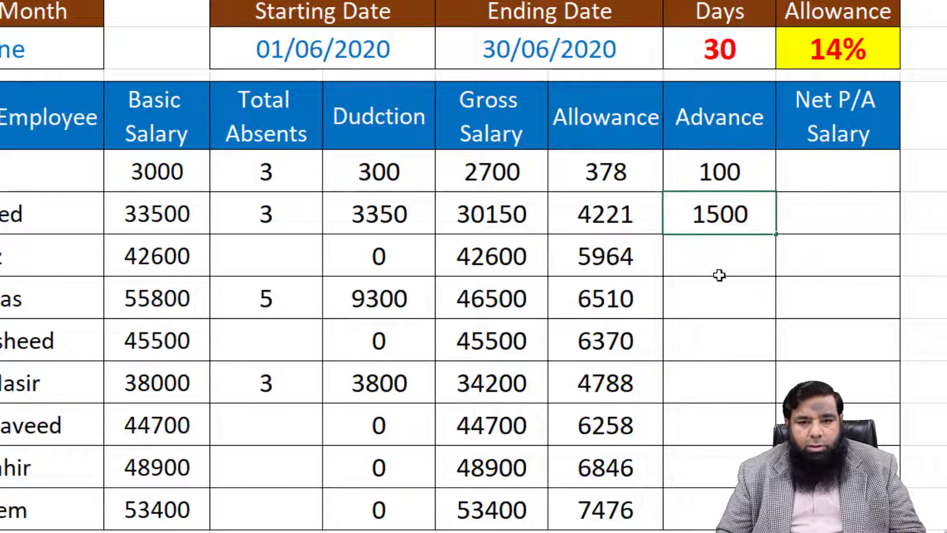
{"action": "left_click", "coordinate": [720, 340]}
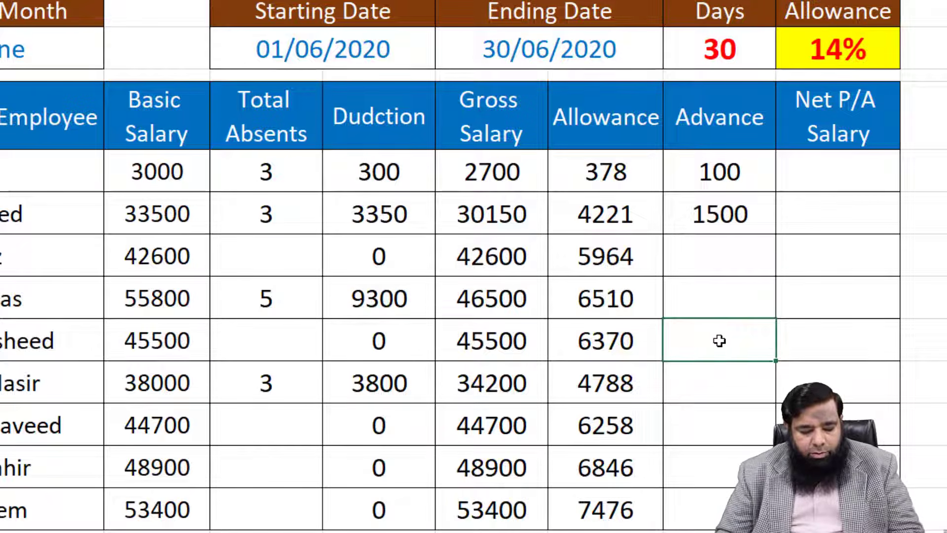
{"action": "type", "text": "2000"}
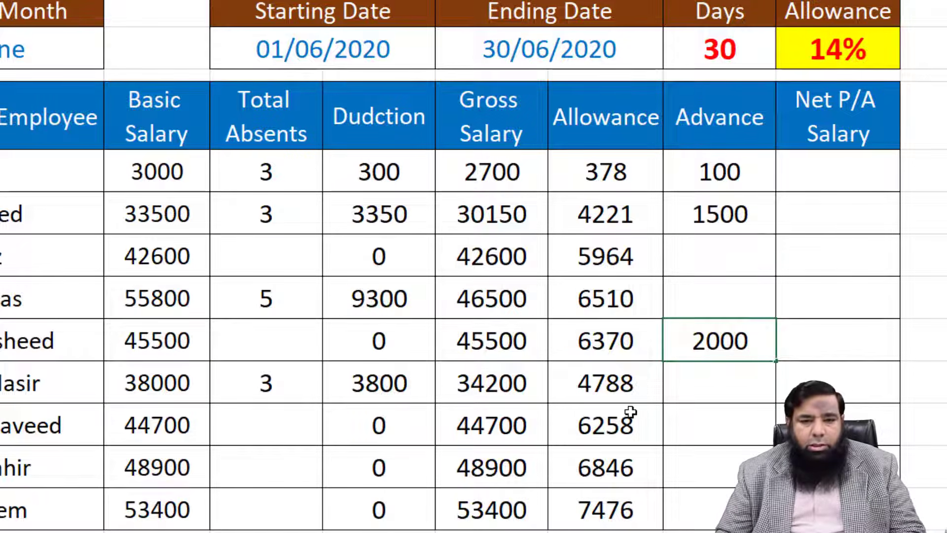
{"action": "left_click", "coordinate": [706, 465]}
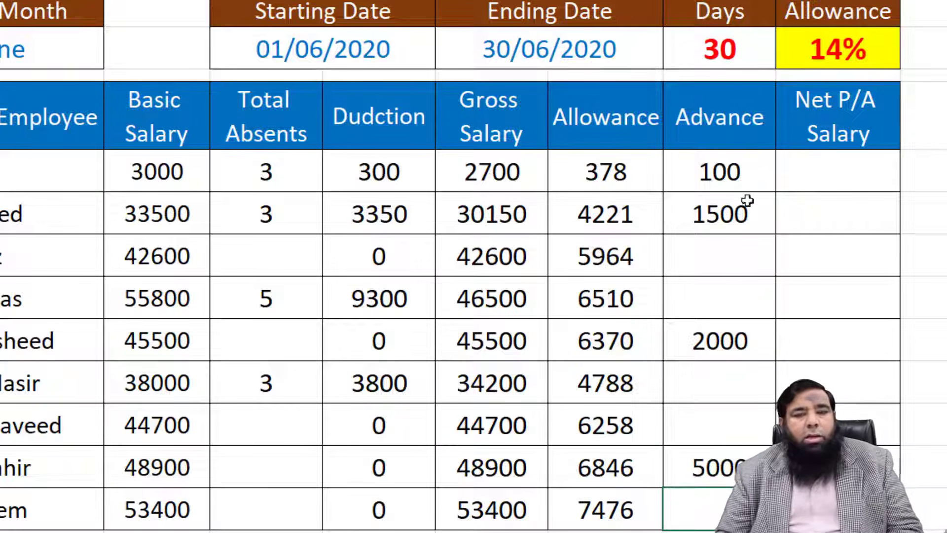
Step: Select the first Net P/A Salary cell, I6, for its formula
{"action": "left_click", "coordinate": [837, 170]}
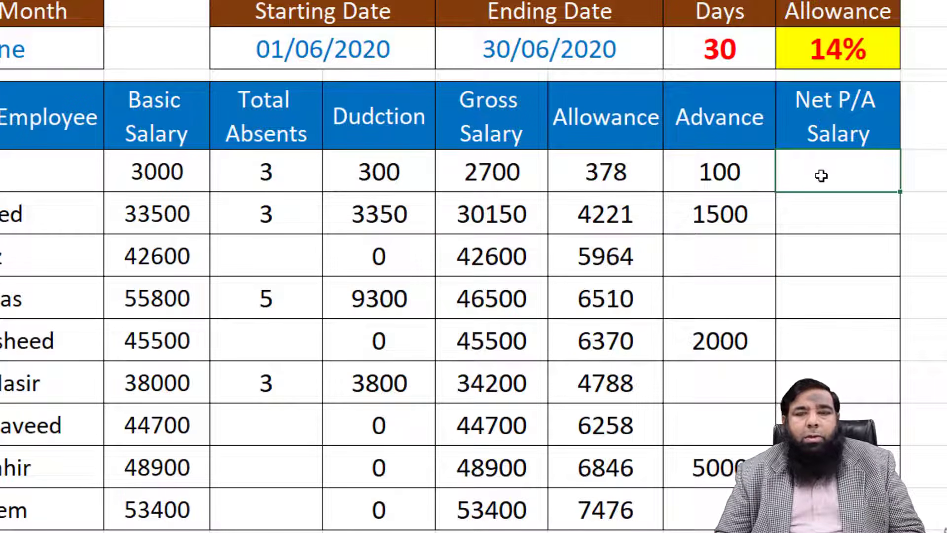